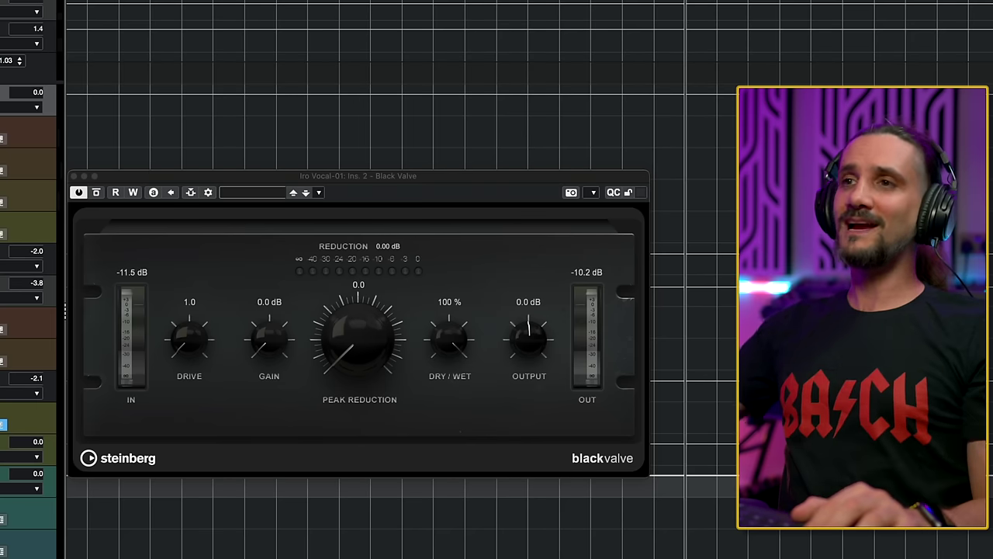
{"action": "key", "text": "space"}
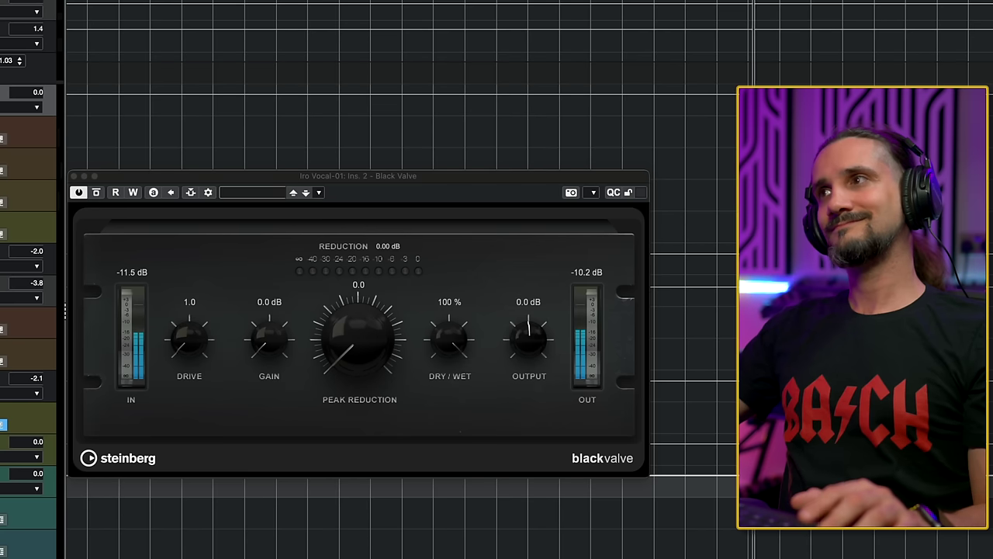
{"action": "key", "text": "space"}
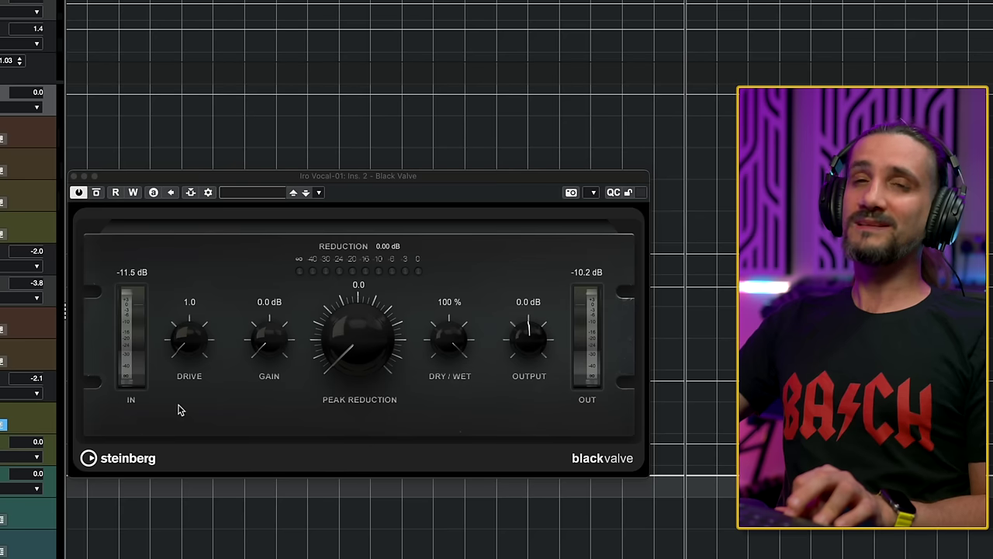
- Sweep Black Valve's Drive up and down during playback, leave it low at 2.4, and stop
{"action": "left_click_drag", "start_coordinate": [189, 348], "coordinate": [197, 286]}
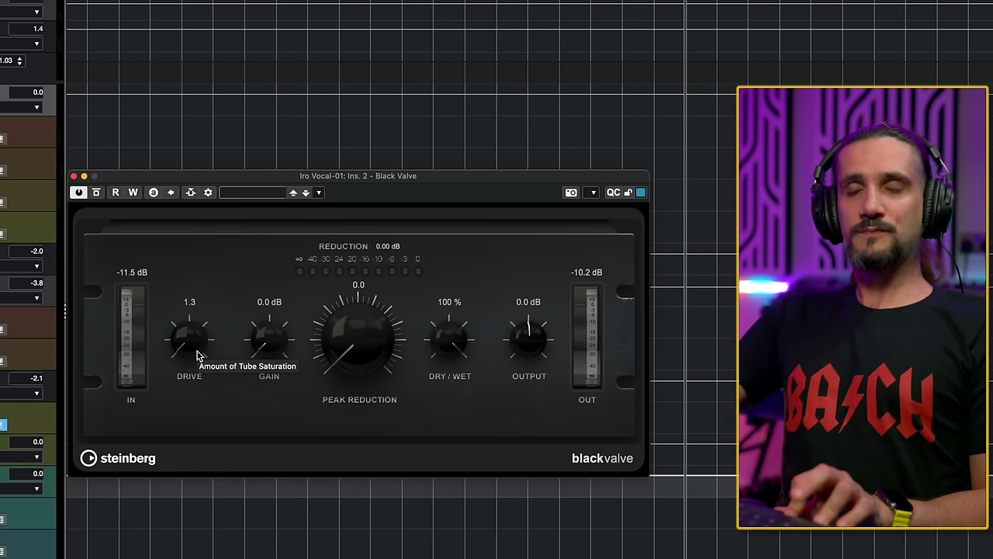
{"action": "left_click_drag", "start_coordinate": [195, 344], "coordinate": [191, 338]}
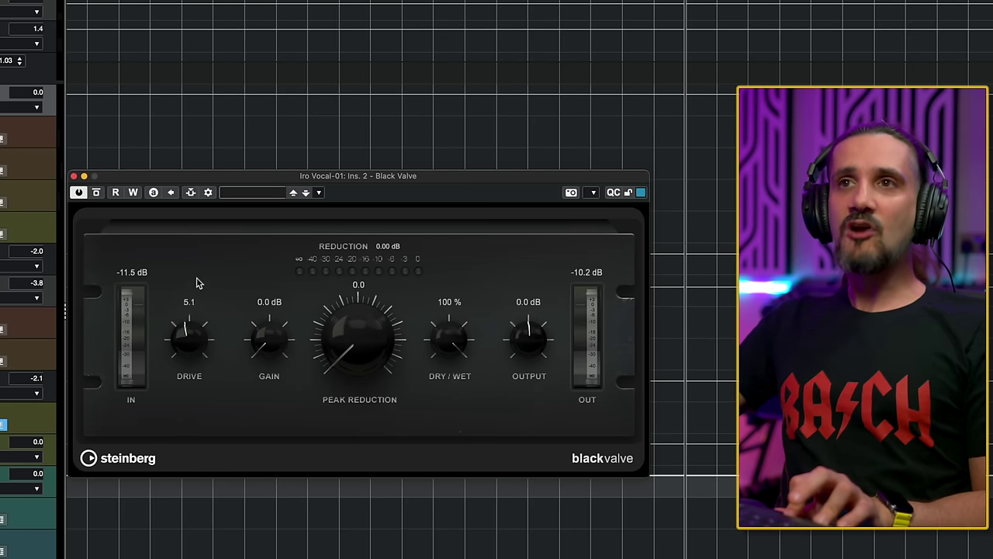
{"action": "left_click_drag", "start_coordinate": [197, 283], "coordinate": [195, 344]}
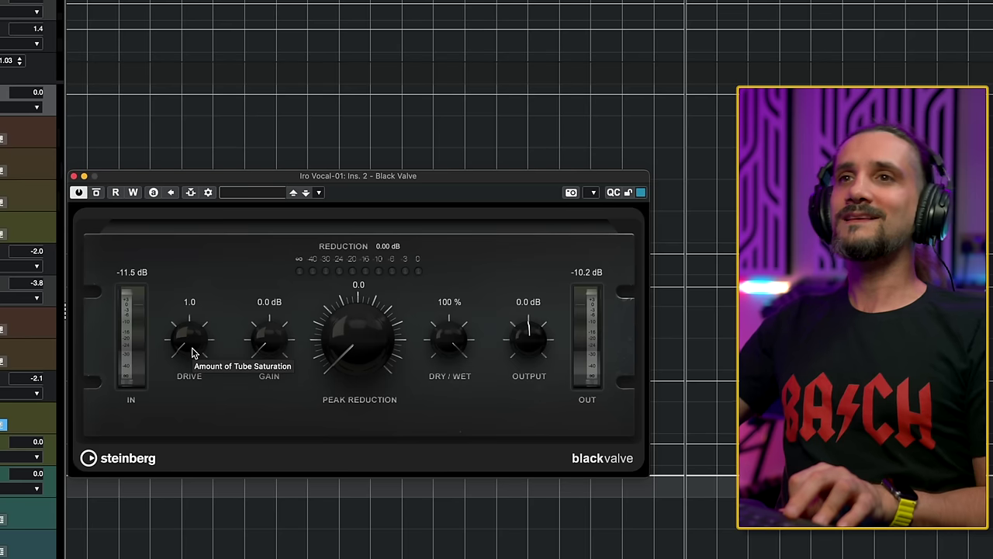
{"action": "left_click_drag", "start_coordinate": [191, 348], "coordinate": [201, 213]}
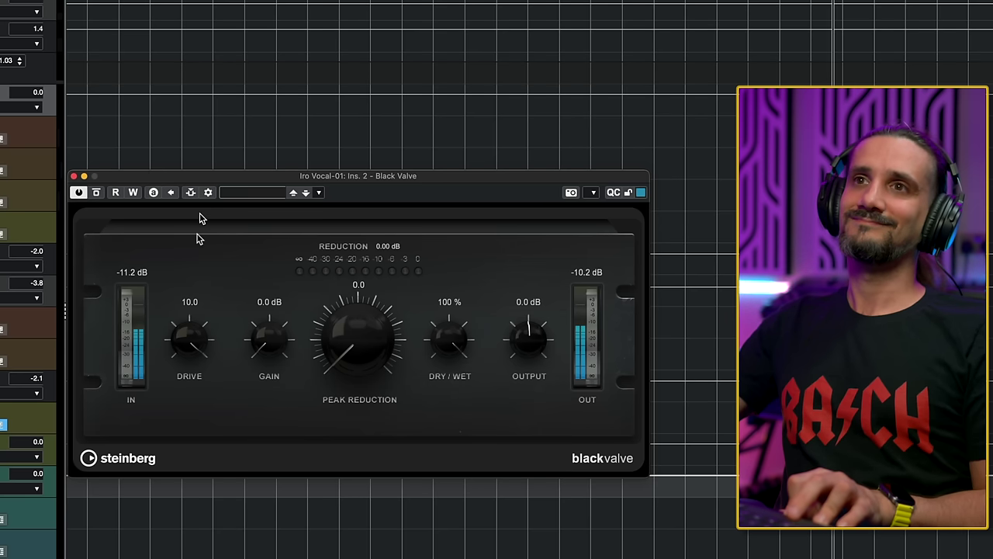
{"action": "left_click_drag", "start_coordinate": [196, 337], "coordinate": [184, 488]}
{"action": "key", "text": "space"}
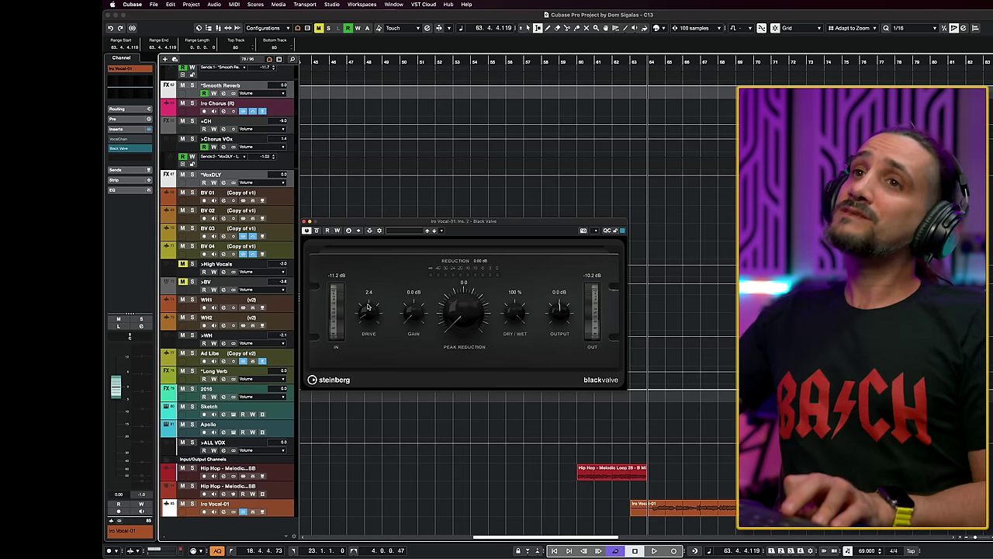
- Turn Drive up and raise the vocal channel's Pre Gain while playing, so input peaks near -4 dB
{"action": "left_click_drag", "start_coordinate": [368, 307], "coordinate": [369, 281]}
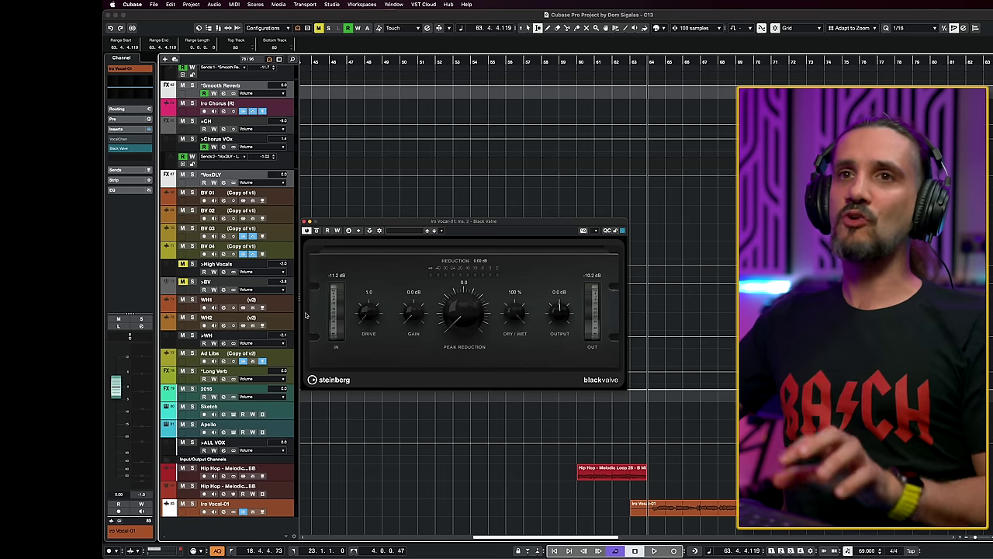
{"action": "left_click", "coordinate": [130, 118]}
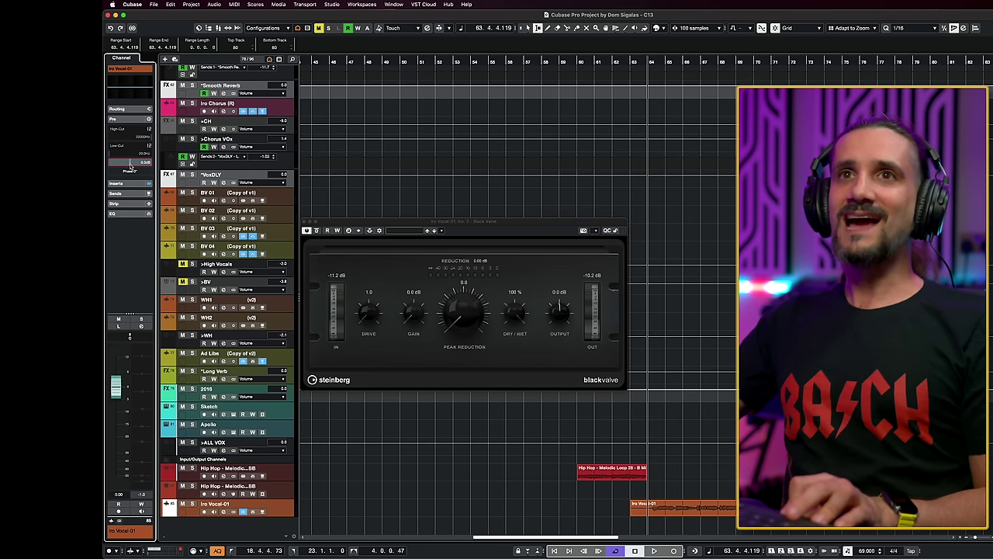
{"action": "left_click_drag", "start_coordinate": [130, 166], "coordinate": [134, 166]}
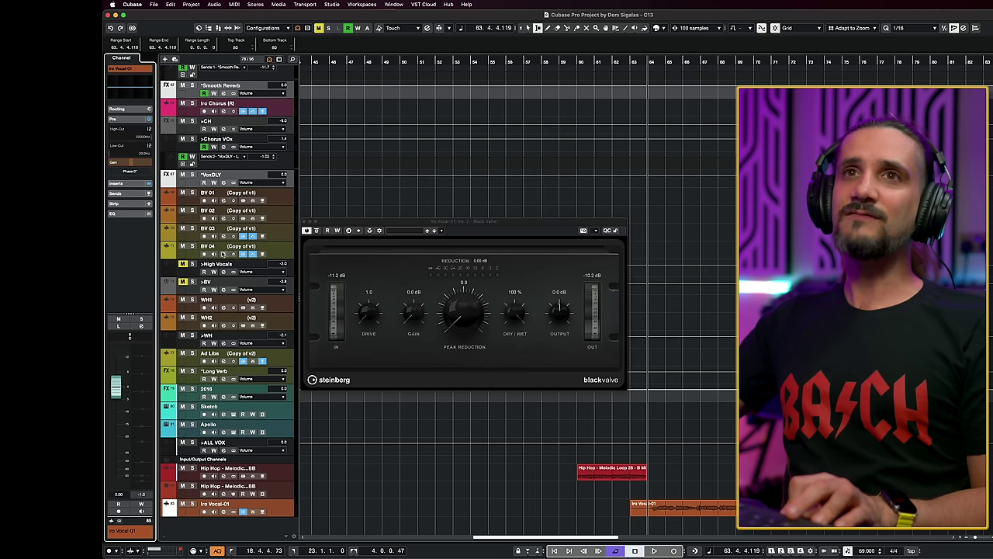
{"action": "left_click", "coordinate": [364, 315]}
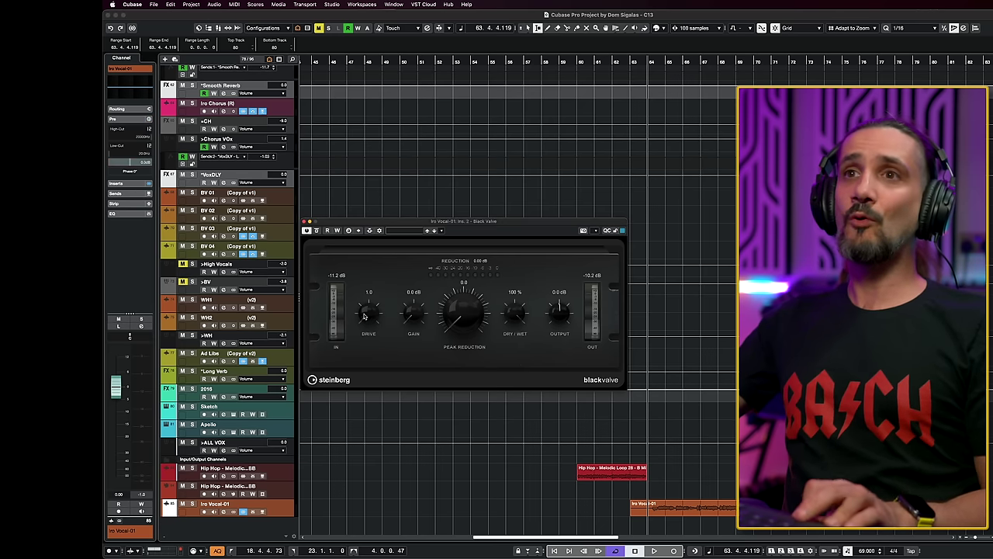
{"action": "key", "text": "space"}
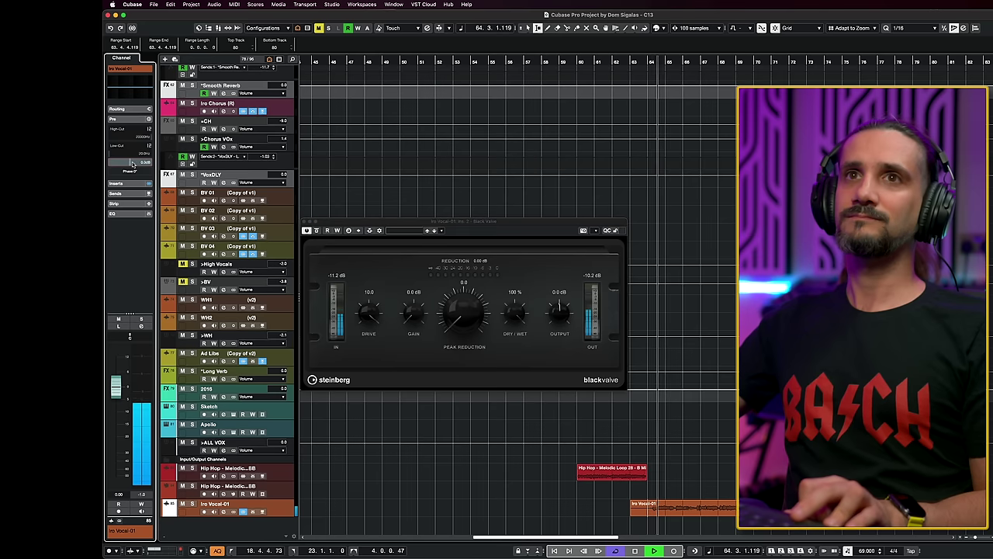
{"action": "left_click_drag", "start_coordinate": [135, 164], "coordinate": [139, 164]}
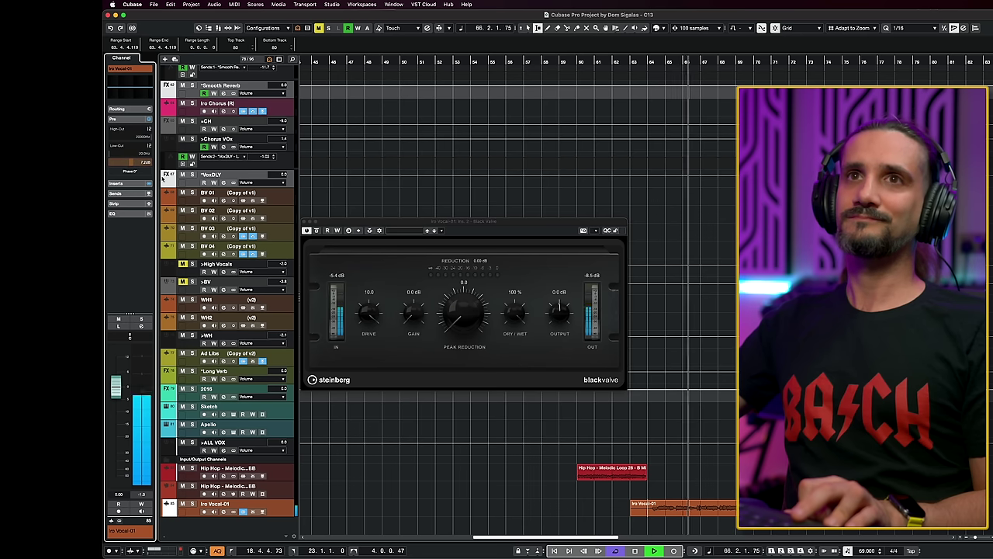
{"action": "key", "text": "space"}
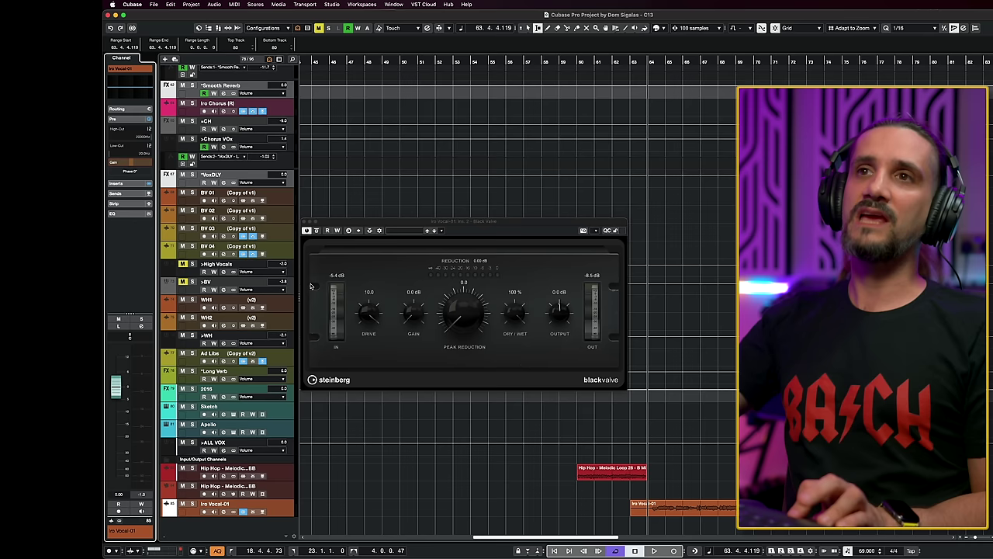
- Drop Drive to 1.0, then crank it up to 9.9 during playback
{"action": "left_click_drag", "start_coordinate": [369, 313], "coordinate": [378, 330]}
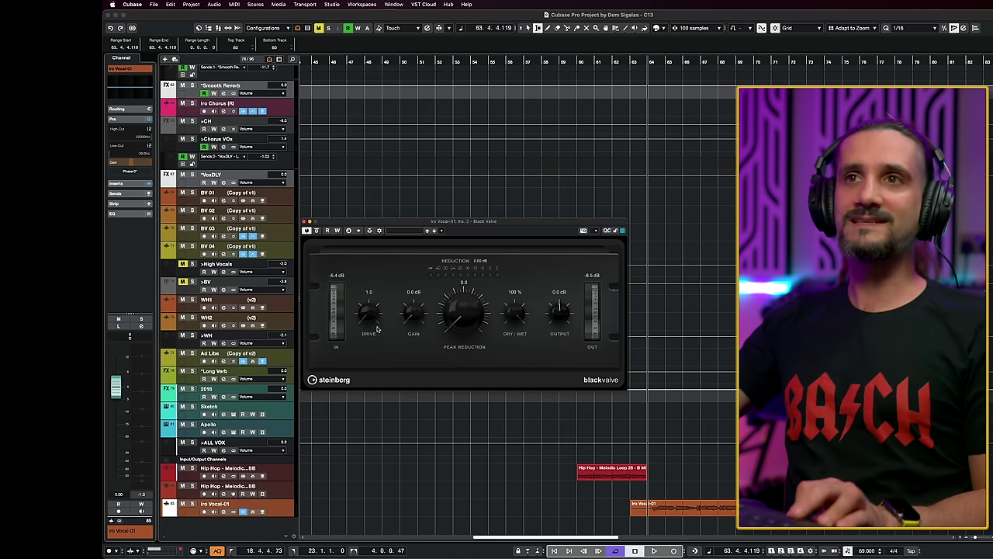
{"action": "key", "text": "space"}
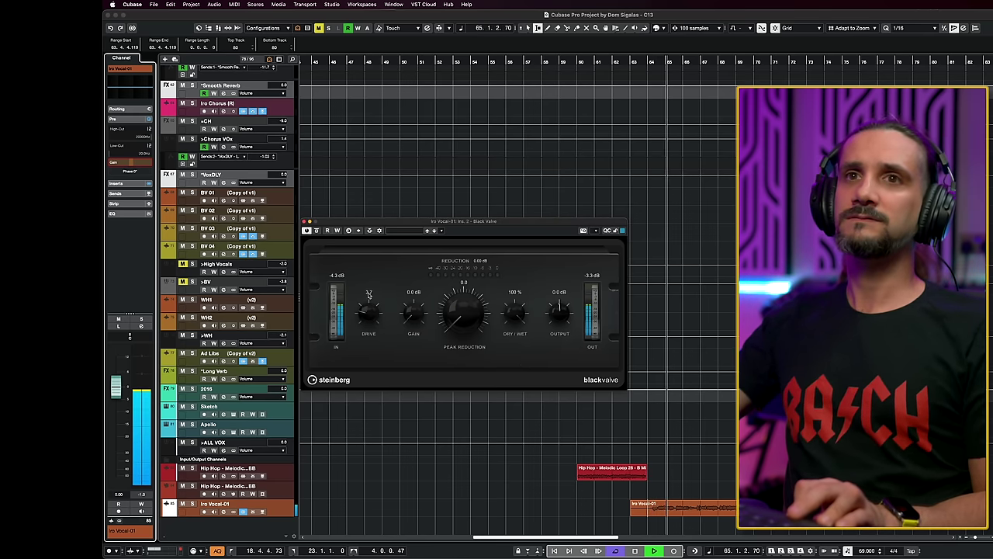
{"action": "left_click_drag", "start_coordinate": [369, 293], "coordinate": [370, 245]}
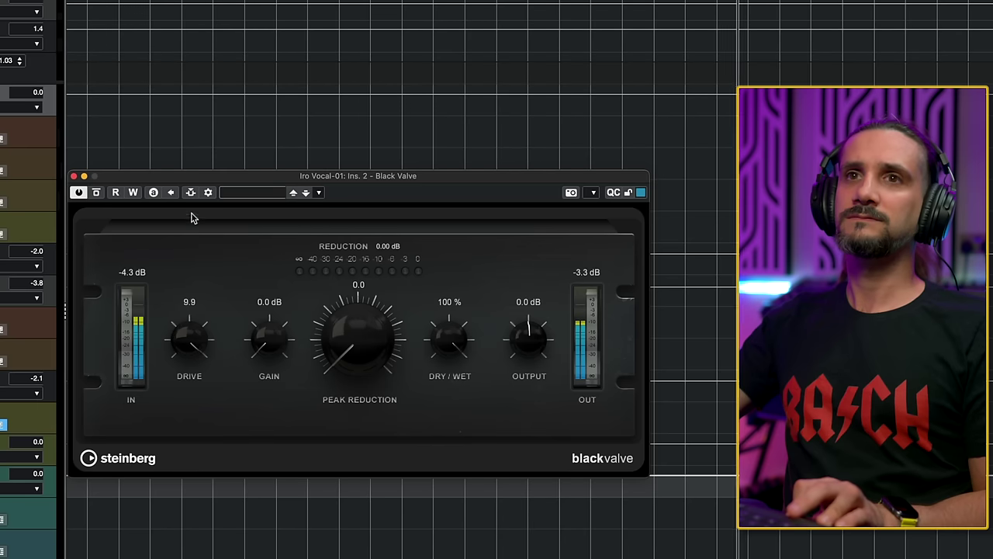
{"action": "left_click_drag", "start_coordinate": [192, 213], "coordinate": [193, 215]}
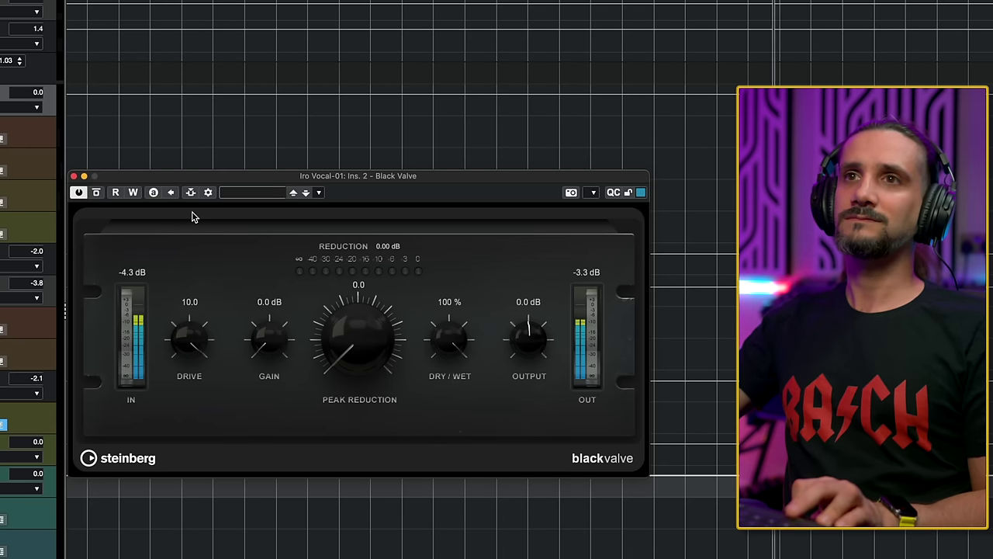
{"action": "left_click_drag", "start_coordinate": [193, 215], "coordinate": [189, 372]}
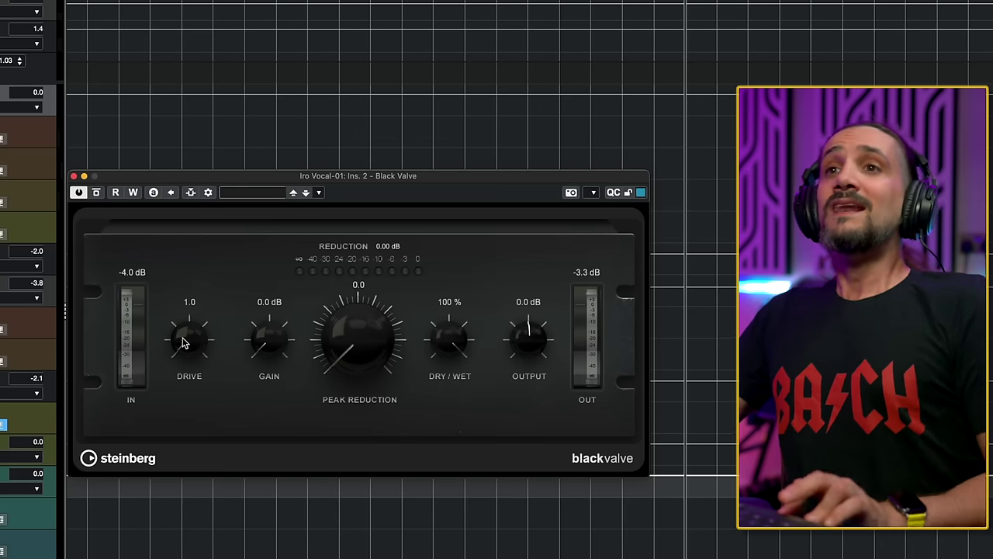
- Set Drive to 4.6 and Peak Reduction to 6.0, comparing with Bypass, for about 11.6 dB of reduction
{"action": "mouse_move", "coordinate": [184, 339]}
{"action": "left_mouse_down"}
{"action": "mouse_move", "coordinate": [186, 329]}
{"action": "mouse_move", "coordinate": [185, 346]}
{"action": "left_mouse_up"}
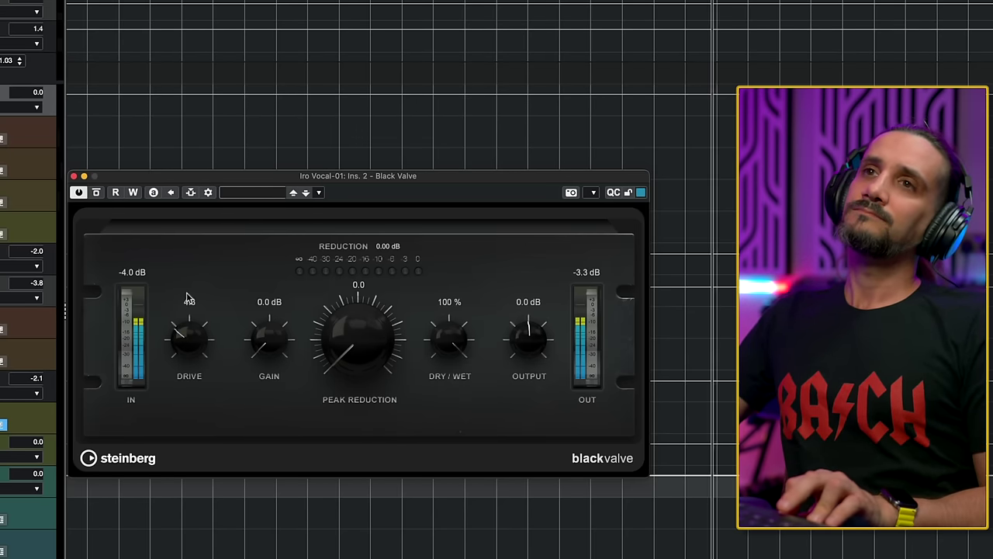
{"action": "left_click_drag", "start_coordinate": [186, 292], "coordinate": [198, 309]}
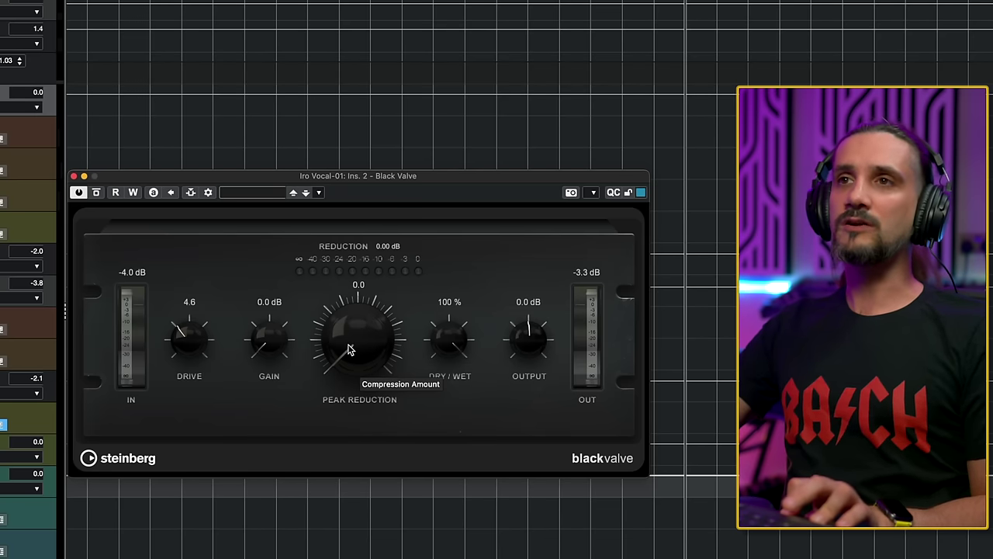
{"action": "left_click_drag", "start_coordinate": [348, 350], "coordinate": [346, 263]}
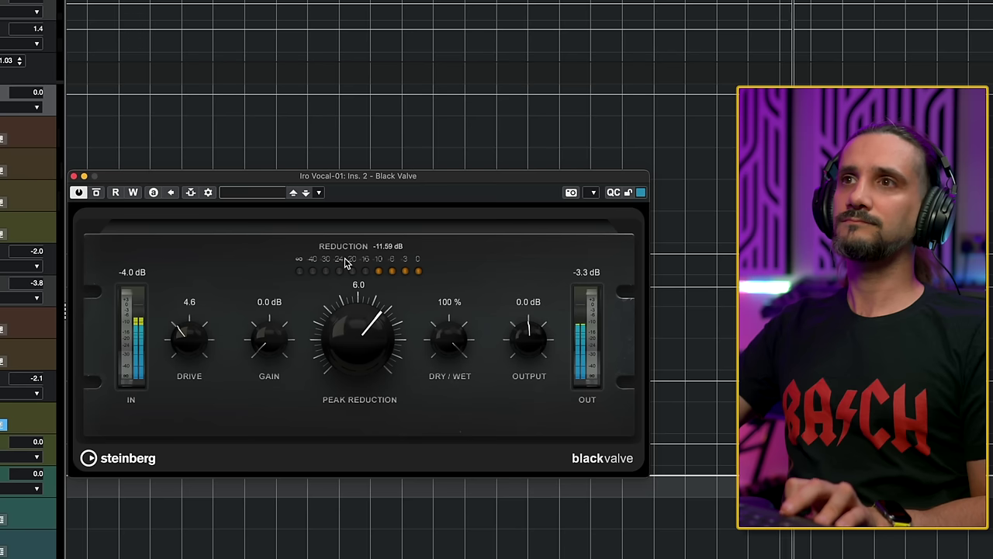
{"action": "left_click", "coordinate": [97, 192]}
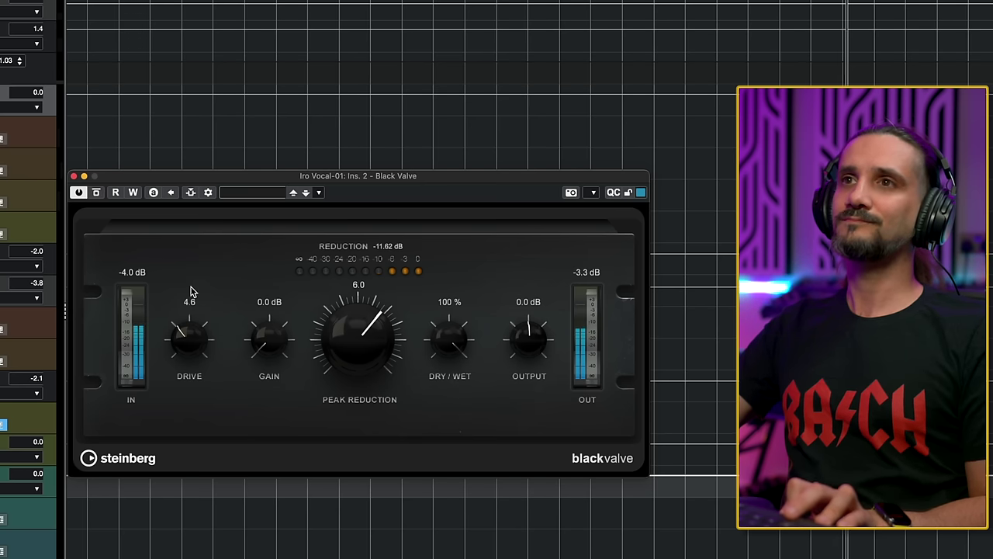
- Stop playback and try raising the post-tube Gain knob
{"action": "key", "text": "space"}
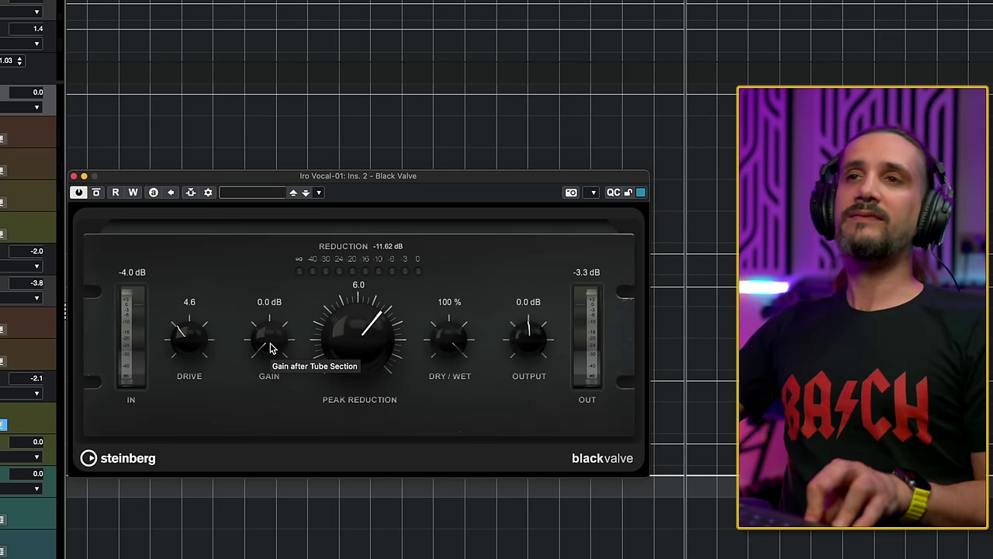
{"action": "left_click_drag", "start_coordinate": [272, 348], "coordinate": [272, 320]}
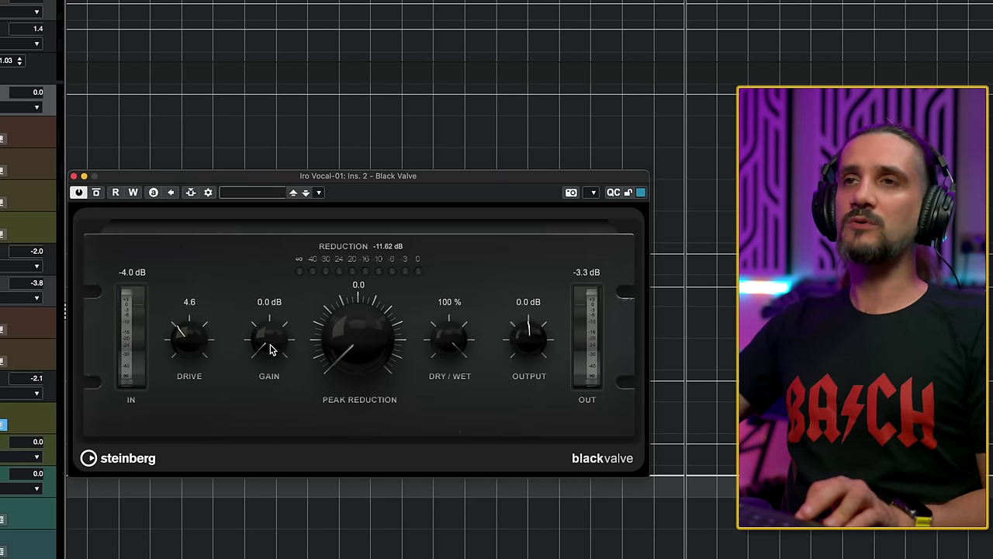
- Push Gain to 11.9 dB during playback and bring Peak Reduction up to 3.6
{"action": "key", "text": "space"}
{"action": "left_click_drag", "start_coordinate": [270, 349], "coordinate": [255, 490]}
{"action": "key", "text": "space"}
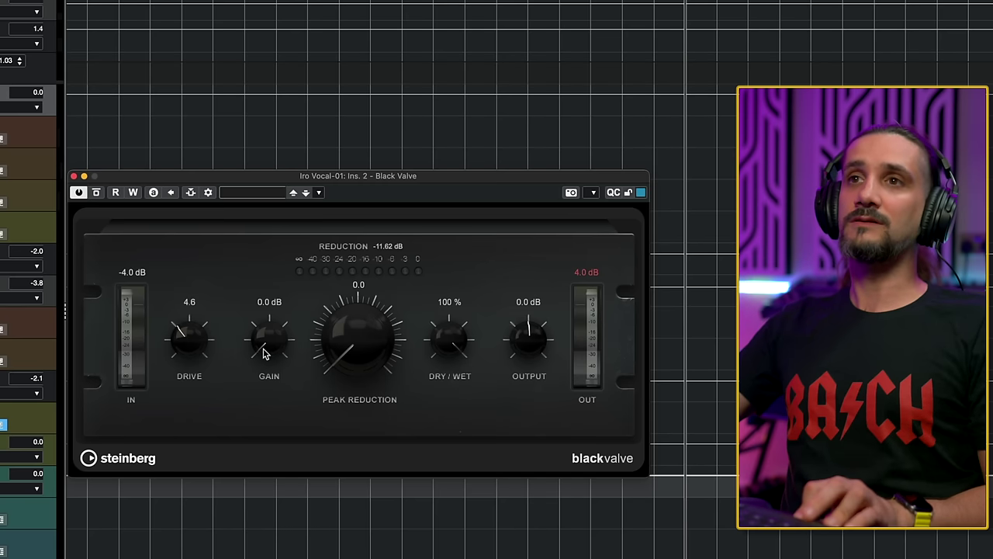
{"action": "key", "text": "space"}
{"action": "left_click_drag", "start_coordinate": [263, 353], "coordinate": [268, 305]}
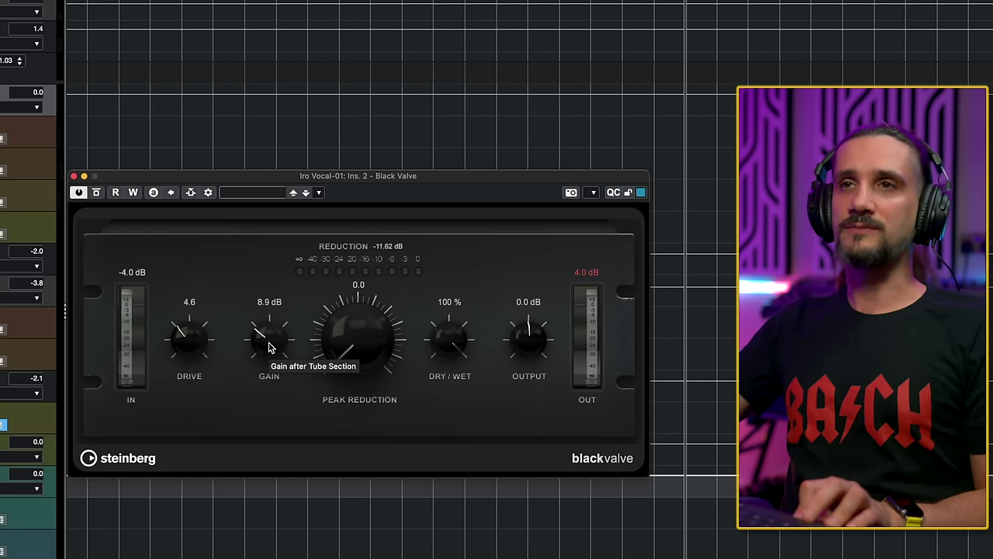
{"action": "scroll", "coordinate": [268, 346], "scroll_direction": "up", "scroll_amount": 6}
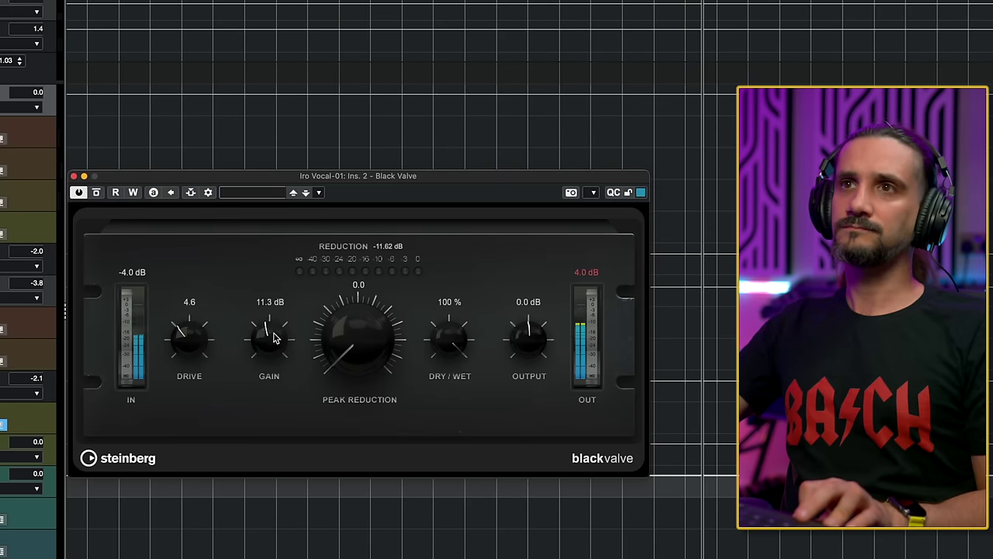
{"action": "left_click_drag", "start_coordinate": [329, 341], "coordinate": [350, 301]}
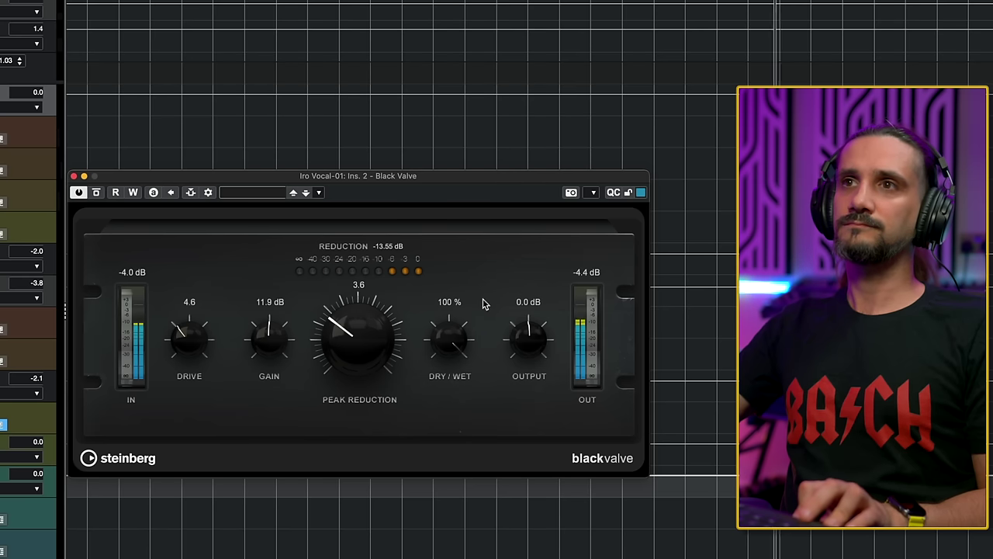
- Adjust Peak Reduction to 6.7 and lower Gain back to 0.0 dB
{"action": "left_click_drag", "start_coordinate": [378, 330], "coordinate": [379, 308]}
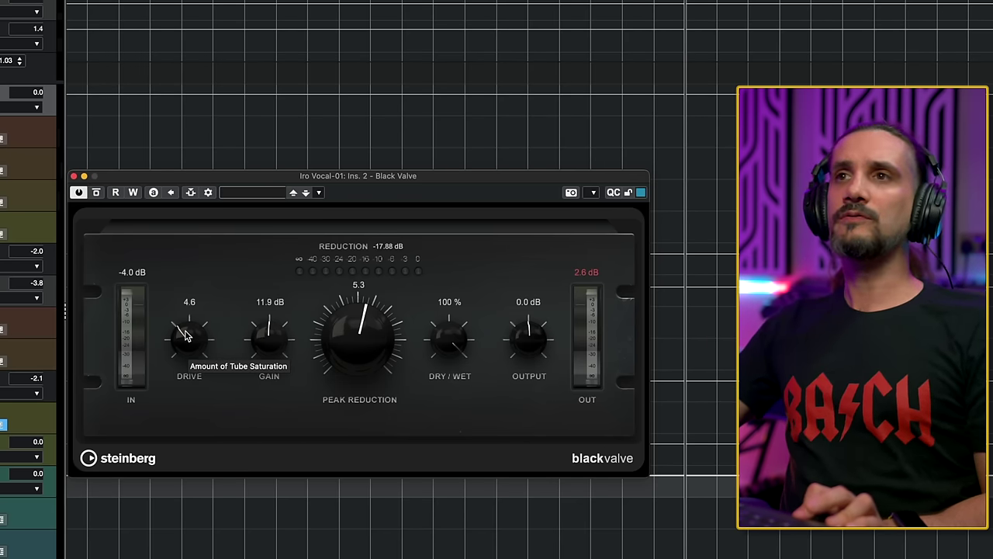
{"action": "left_click_drag", "start_coordinate": [373, 306], "coordinate": [373, 355]}
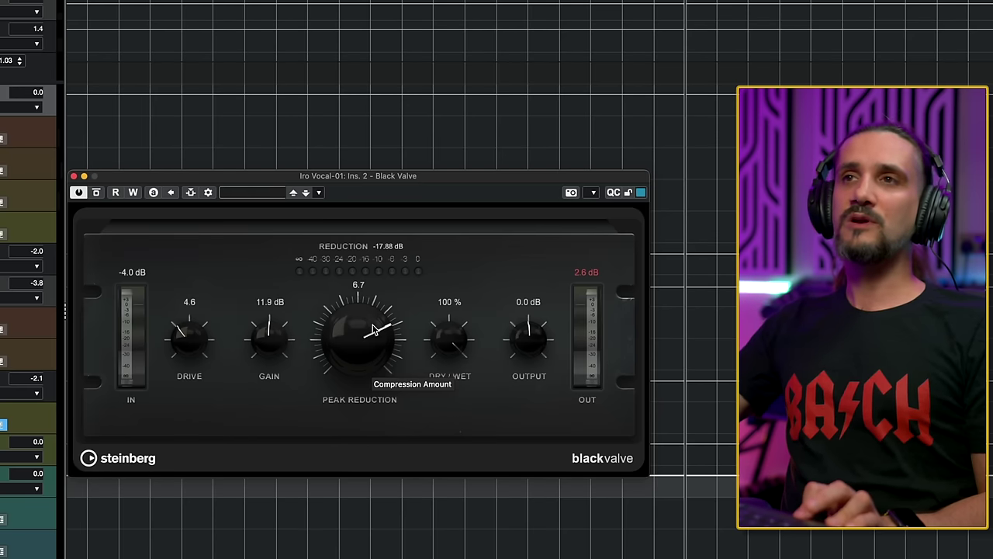
{"action": "left_click_drag", "start_coordinate": [281, 334], "coordinate": [282, 339]}
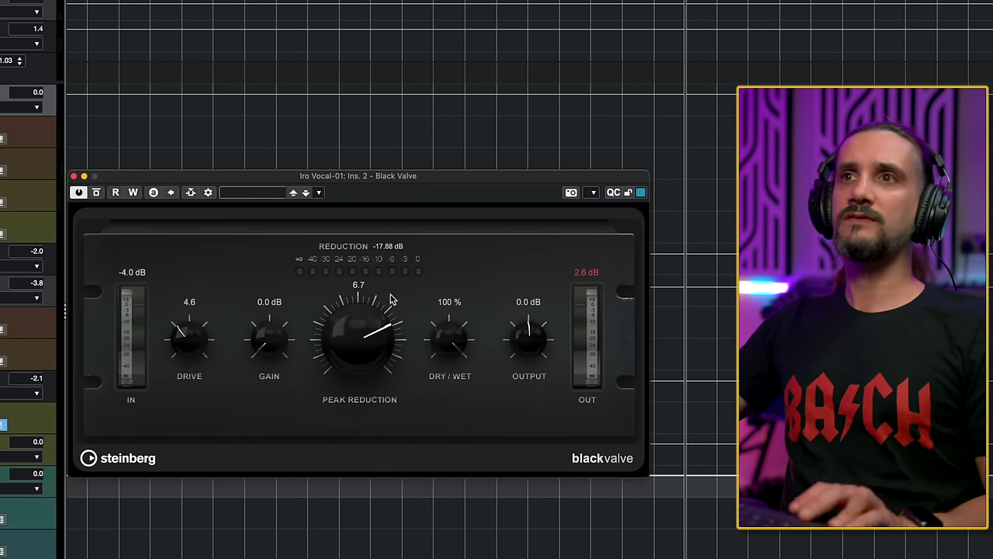
- Push the post-tube Gain to 22.0 dB and trim Peak Reduction to about 6.6
{"action": "mouse_move", "coordinate": [371, 333]}
{"action": "left_mouse_down"}
{"action": "mouse_move", "coordinate": [366, 374]}
{"action": "mouse_move", "coordinate": [372, 318]}
{"action": "left_mouse_up"}
{"action": "key", "text": "space"}
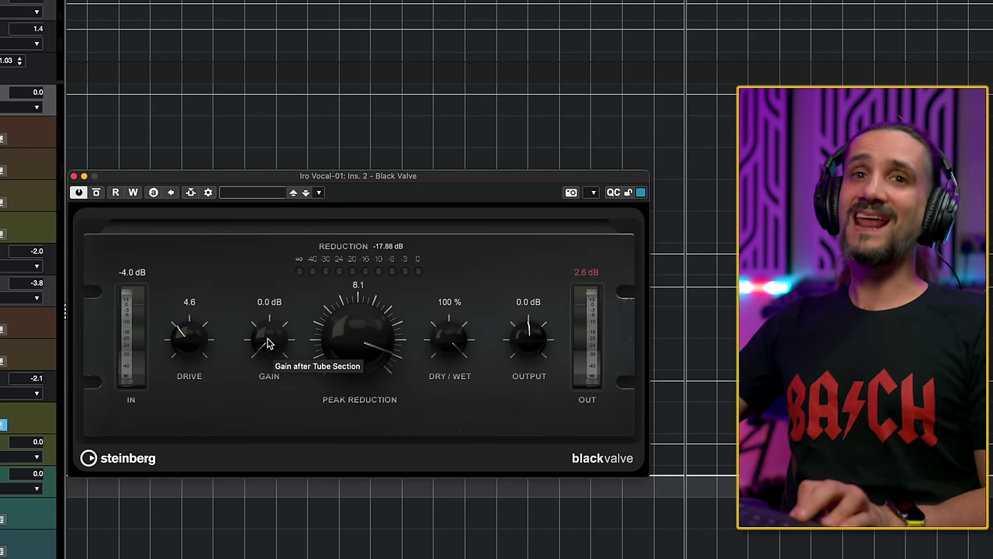
{"action": "left_click_drag", "start_coordinate": [267, 339], "coordinate": [267, 335]}
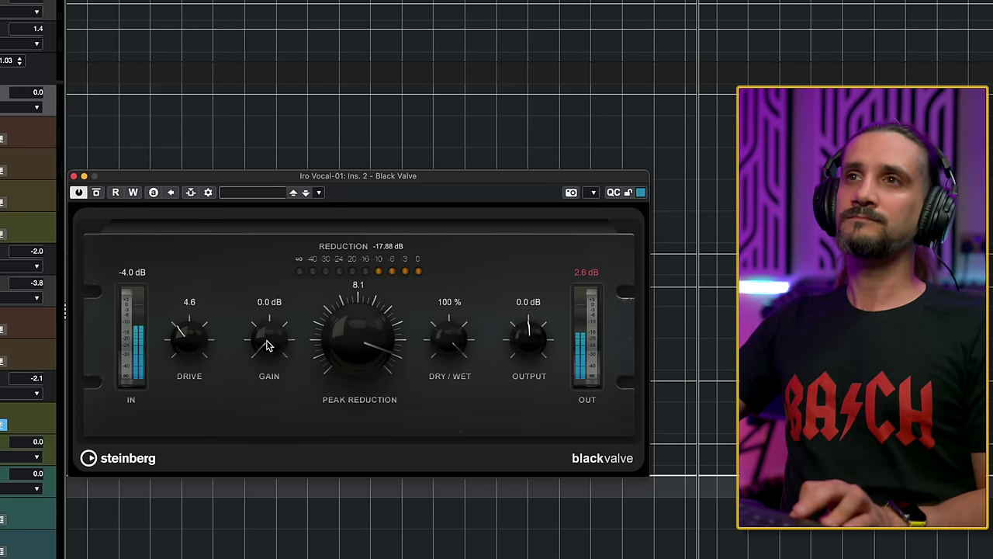
{"action": "left_click_drag", "start_coordinate": [266, 343], "coordinate": [273, 224]}
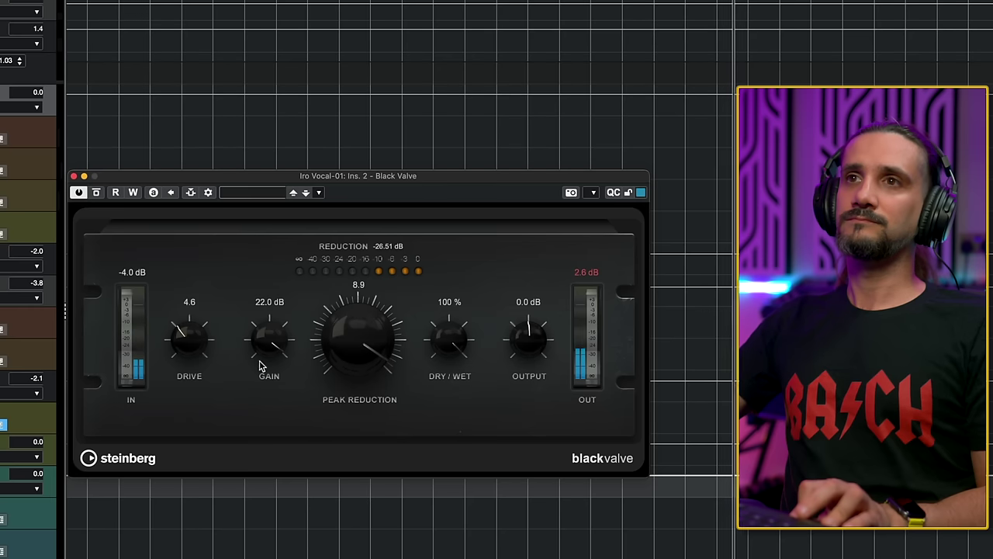
{"action": "left_click_drag", "start_coordinate": [332, 341], "coordinate": [356, 373]}
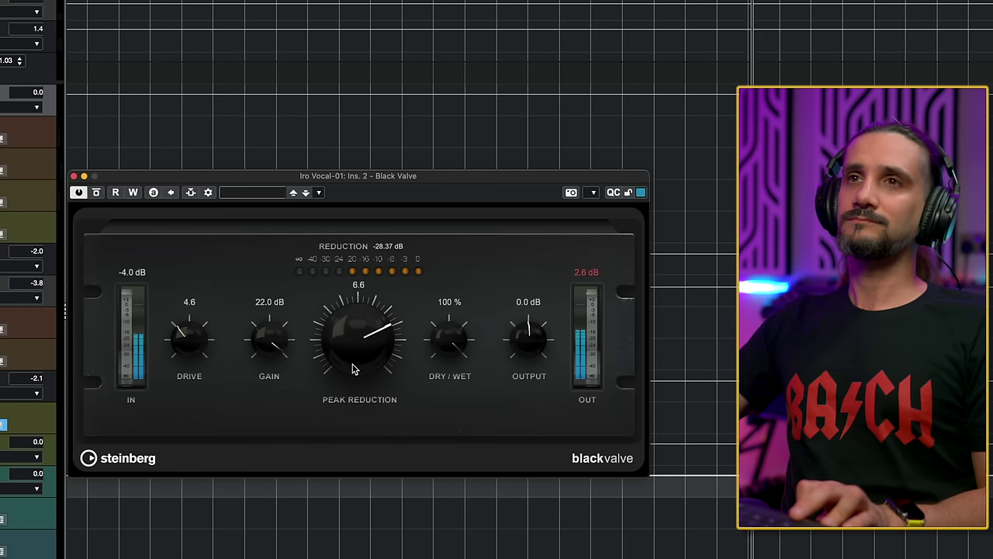
{"action": "key", "text": "space"}
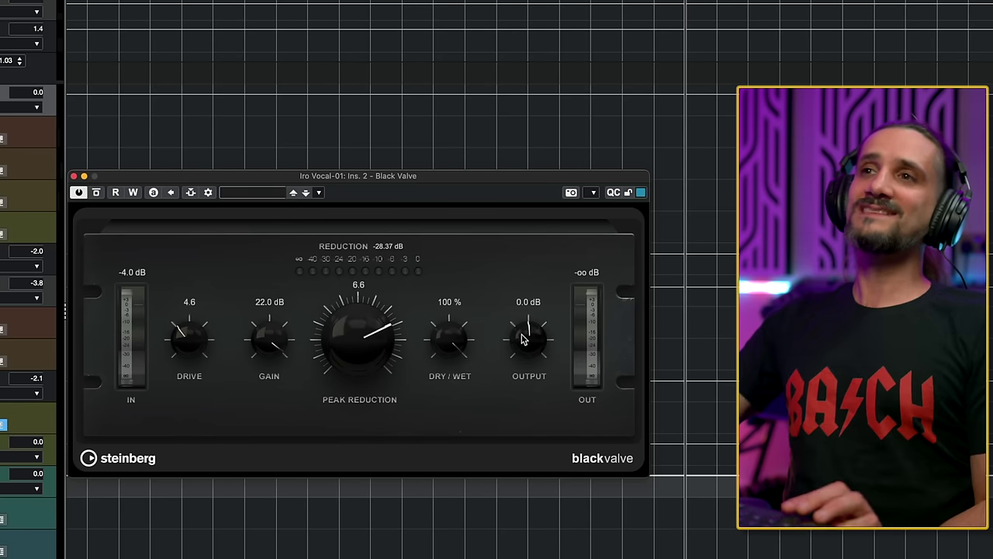
- Try Output and Peak Reduction during playback, then return Gain, Peak Reduction and Output to 0.0
{"action": "key", "text": "space"}
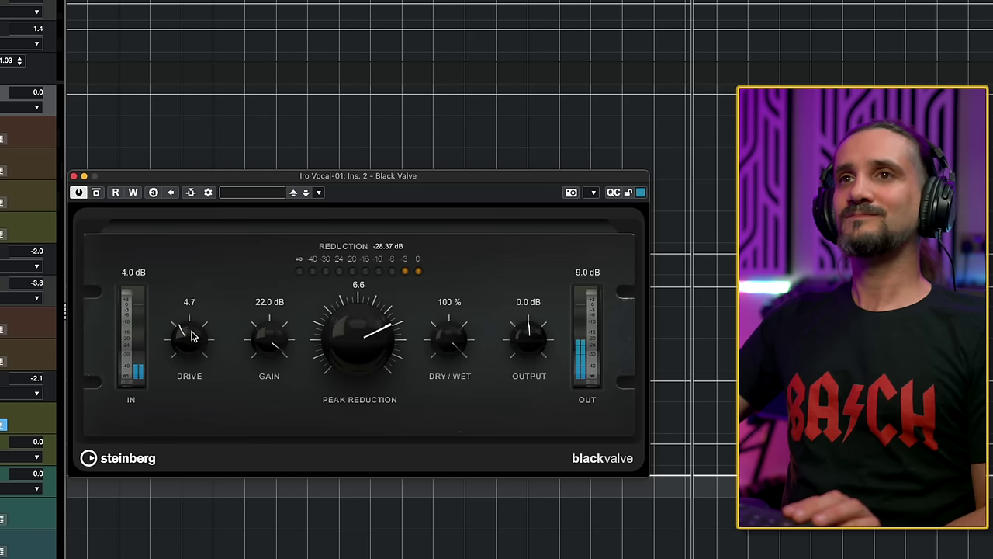
{"action": "left_click_drag", "start_coordinate": [518, 365], "coordinate": [526, 340]}
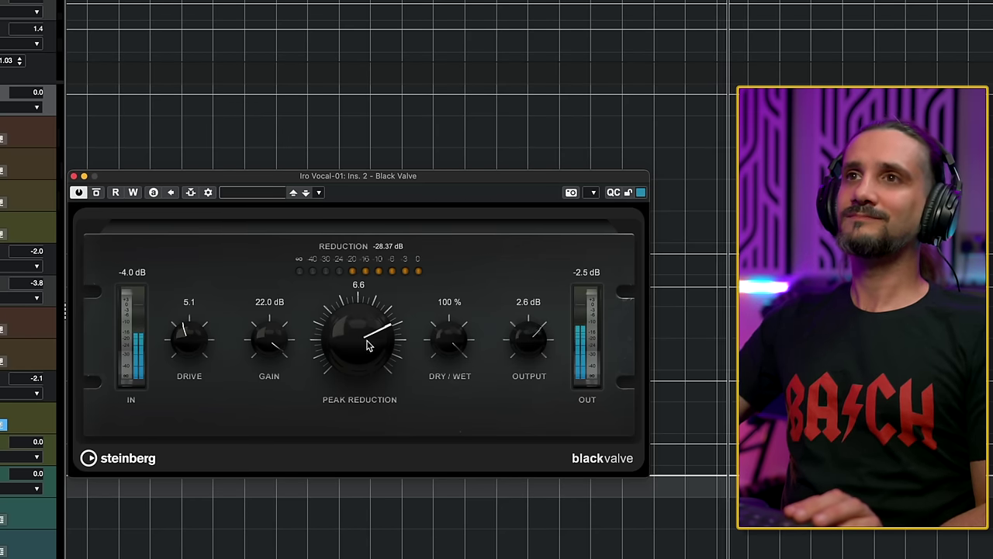
{"action": "left_click_drag", "start_coordinate": [370, 337], "coordinate": [391, 335]}
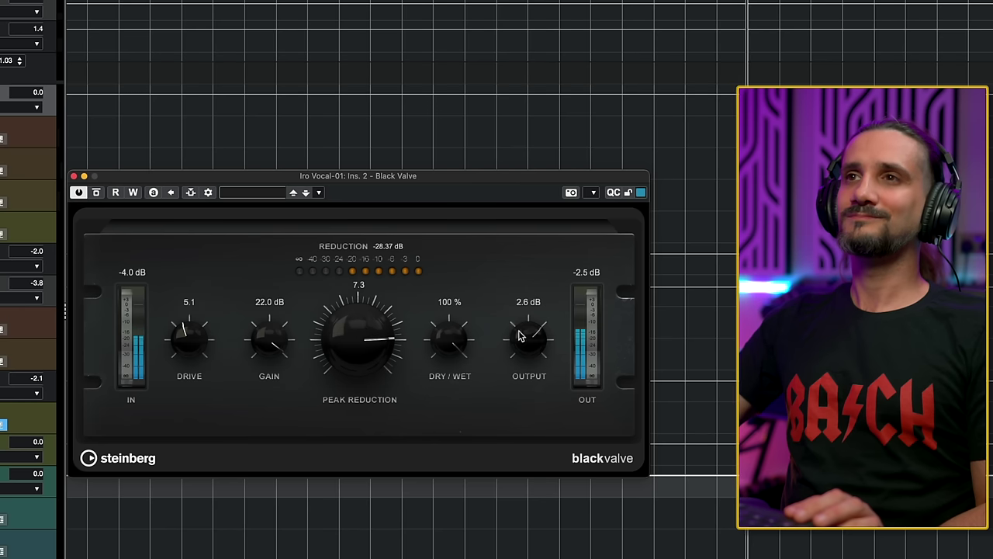
{"action": "left_click_drag", "start_coordinate": [520, 335], "coordinate": [521, 327]}
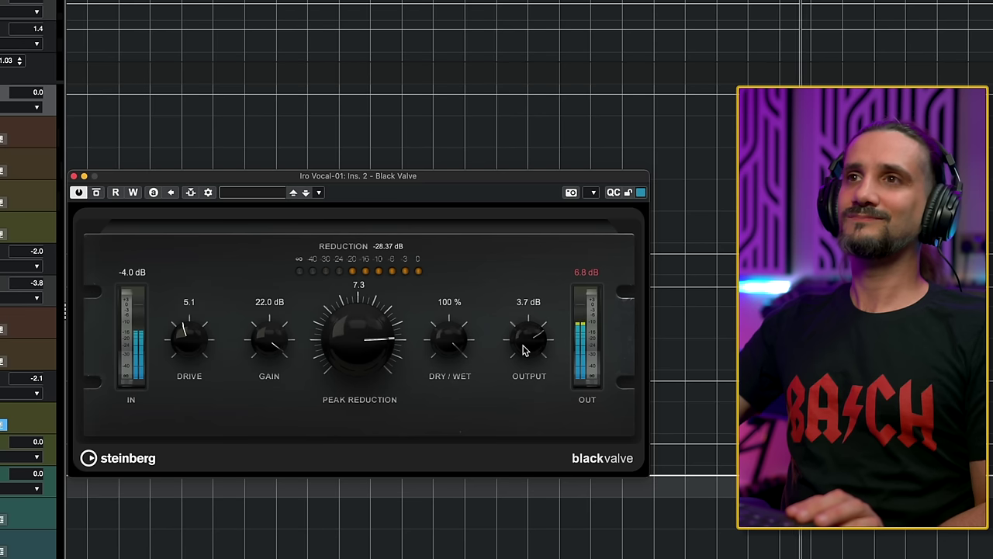
{"action": "left_click_drag", "start_coordinate": [522, 352], "coordinate": [525, 357]}
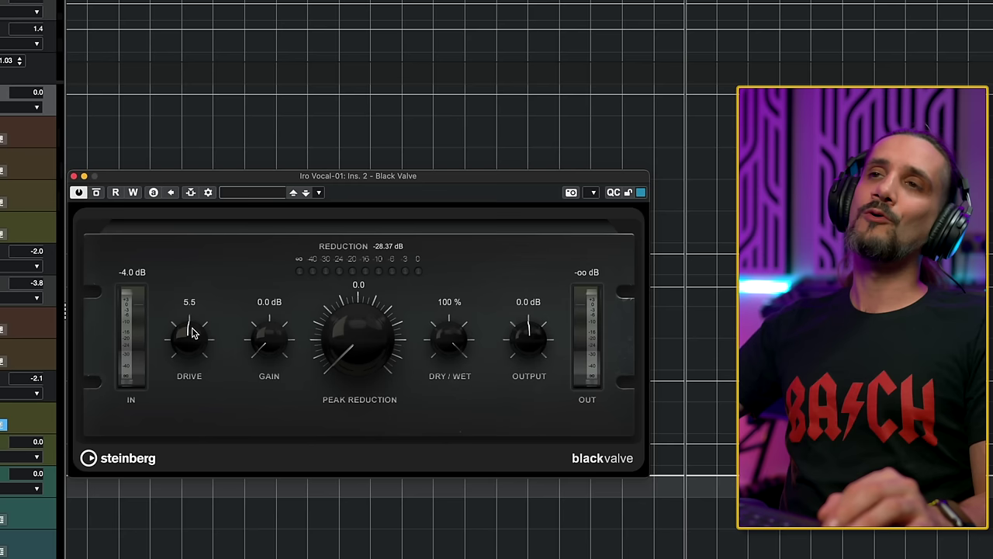
- Dial in Drive 6.0 and Peak Reduction 6.2 during playback, toggling Bypass to compare
{"action": "key", "text": "space"}
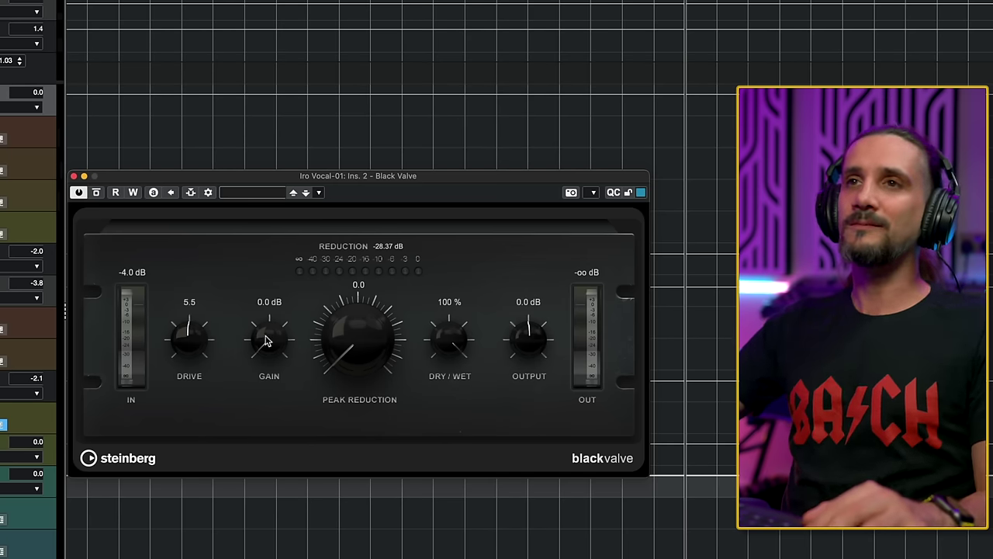
{"action": "left_click_drag", "start_coordinate": [192, 349], "coordinate": [200, 277]}
{"action": "left_click_drag", "start_coordinate": [359, 321], "coordinate": [368, 251]}
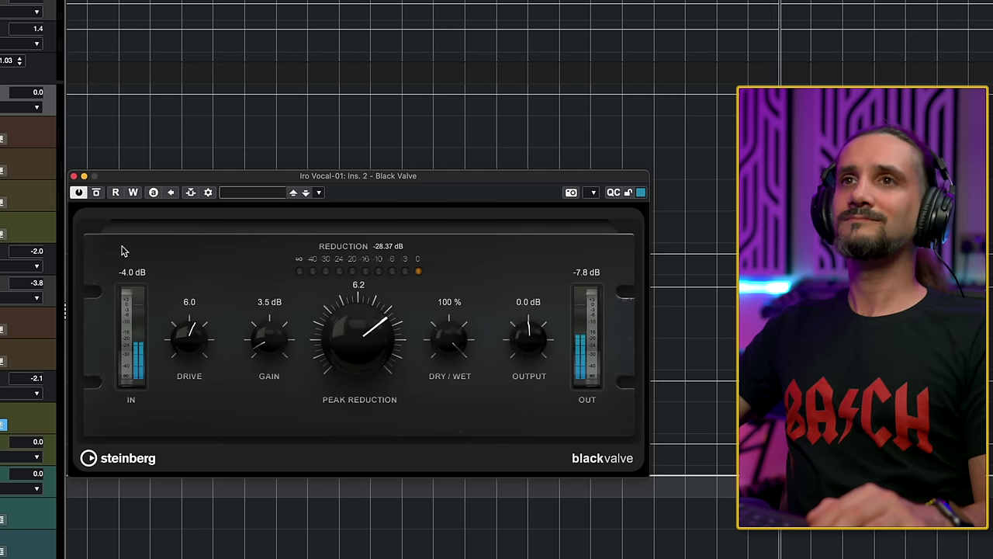
{"action": "left_click", "coordinate": [97, 193]}
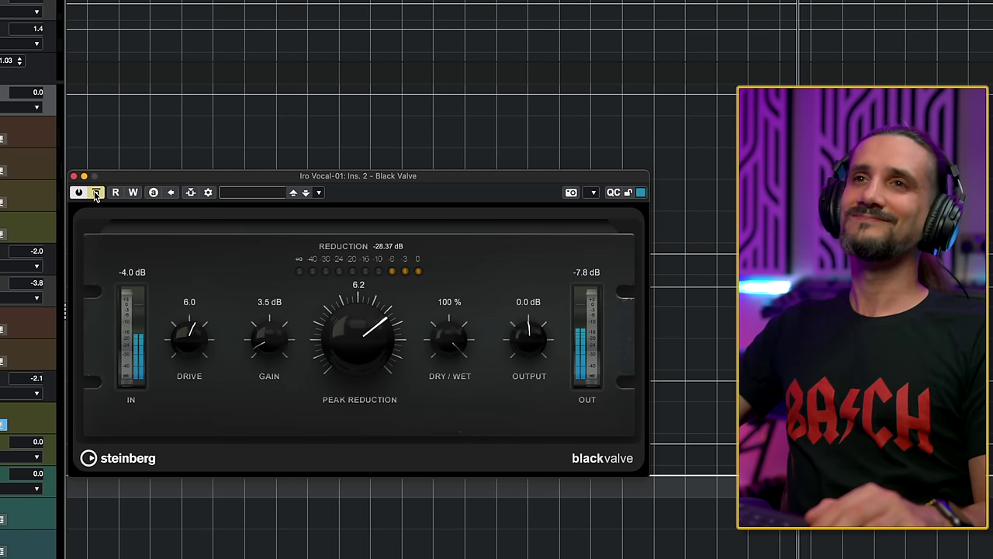
{"action": "left_click", "coordinate": [96, 193]}
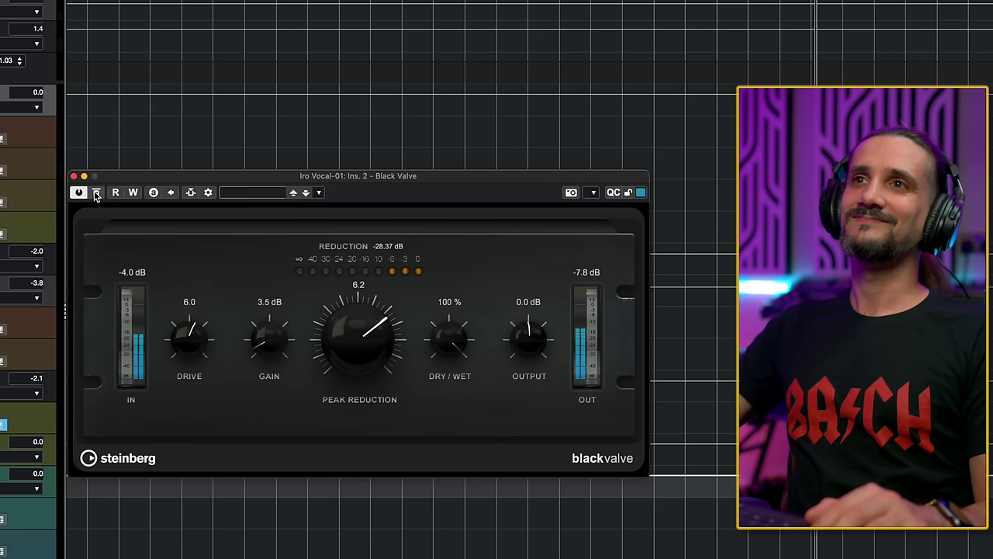
{"action": "left_click", "coordinate": [97, 193]}
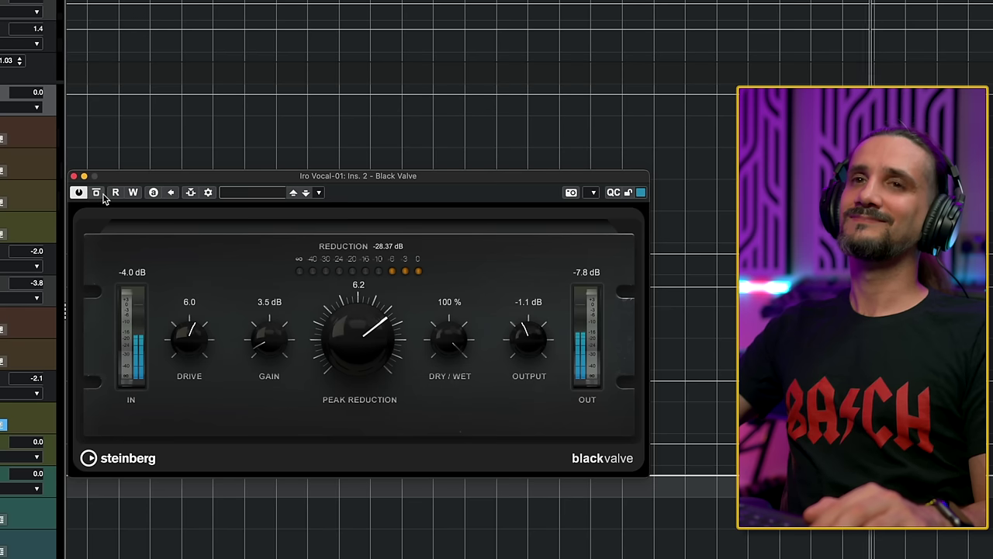
{"action": "key", "text": "space"}
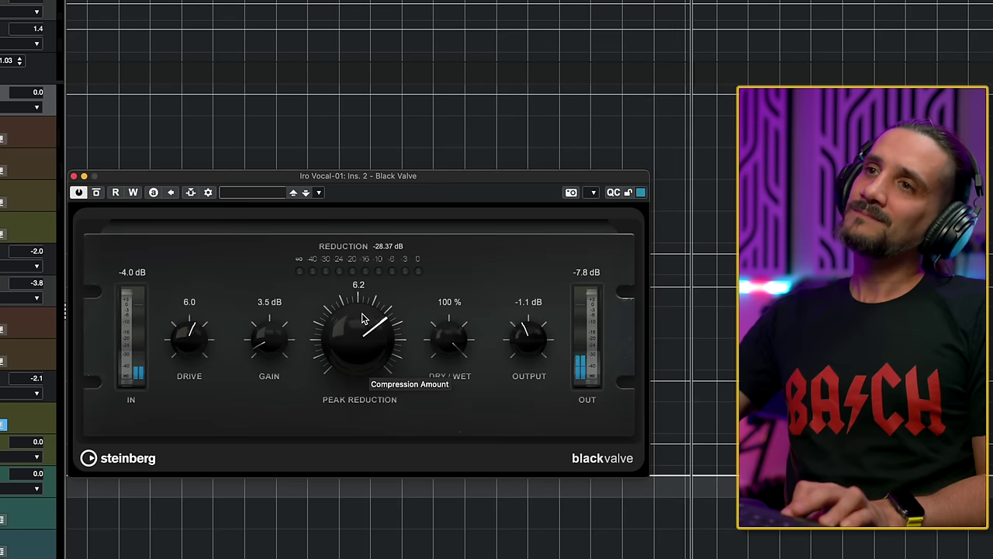
- Ease Peak Reduction down slightly and push Drive to maximum, then back to a moderate setting
{"action": "left_click_drag", "start_coordinate": [362, 318], "coordinate": [361, 326]}
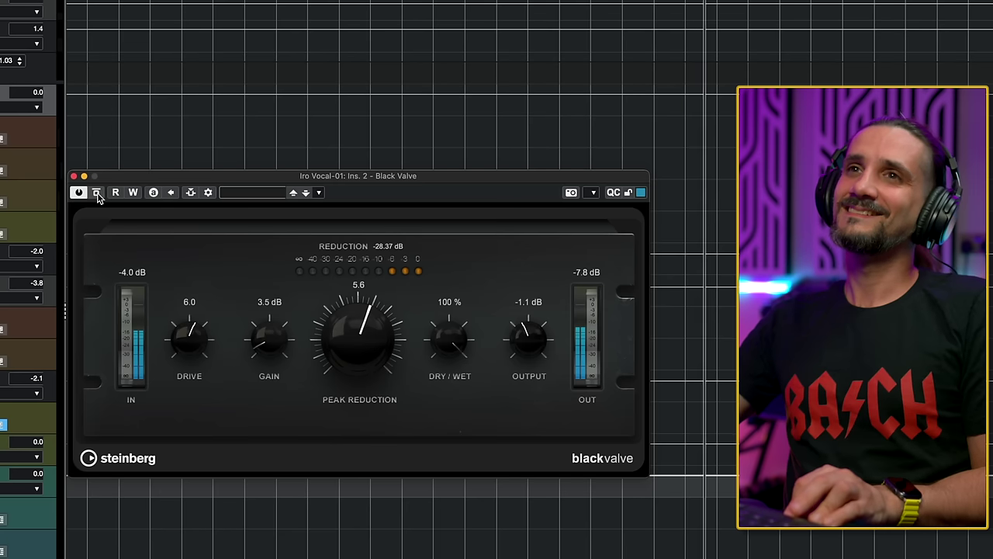
{"action": "left_click_drag", "start_coordinate": [190, 335], "coordinate": [199, 259]}
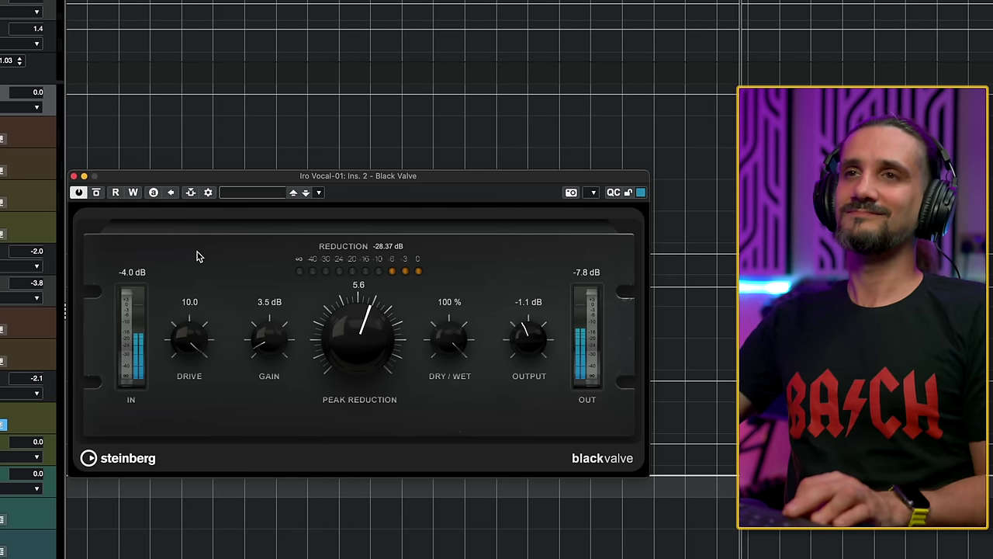
{"action": "left_click", "coordinate": [191, 341], "text": "super"}
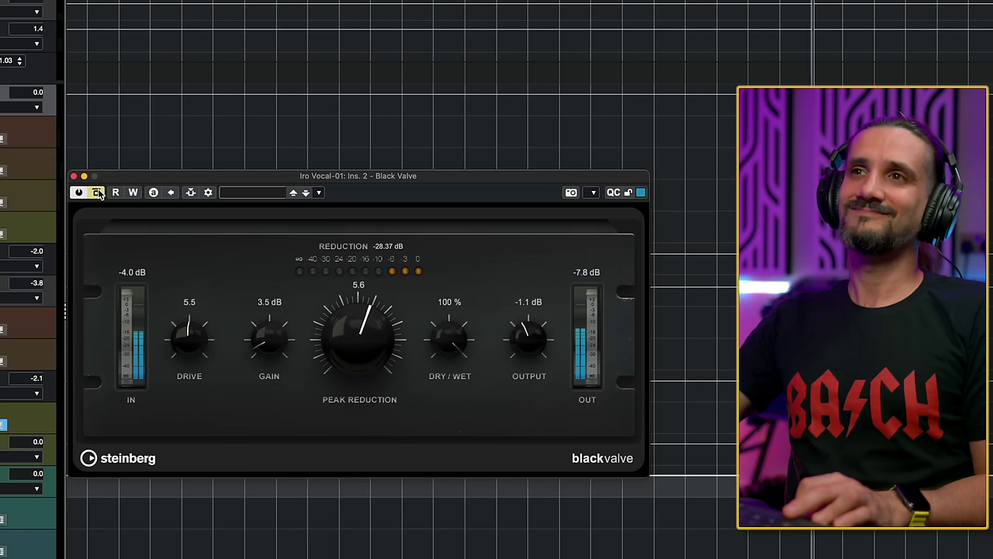
{"action": "key", "text": "space"}
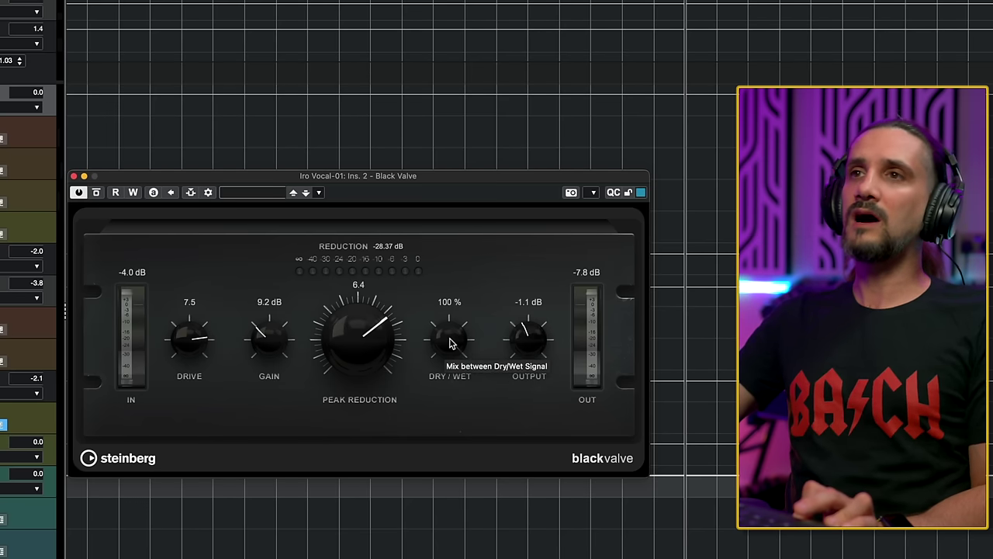
- Sweep the Black Valve Dry/Wet down and back up to 50%, then bypass it to compare levels
{"action": "left_click_drag", "start_coordinate": [450, 342], "coordinate": [450, 425]}
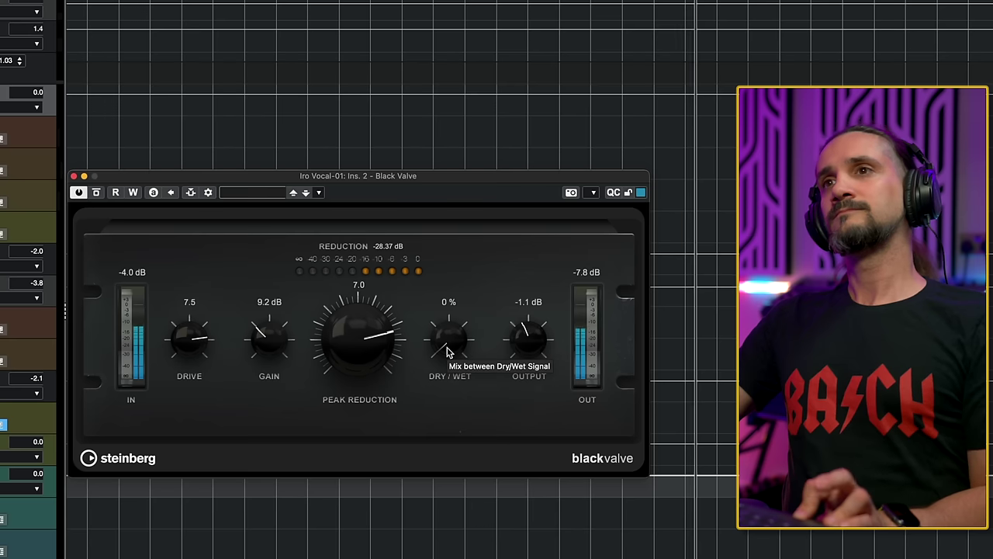
{"action": "left_click_drag", "start_coordinate": [446, 349], "coordinate": [450, 295]}
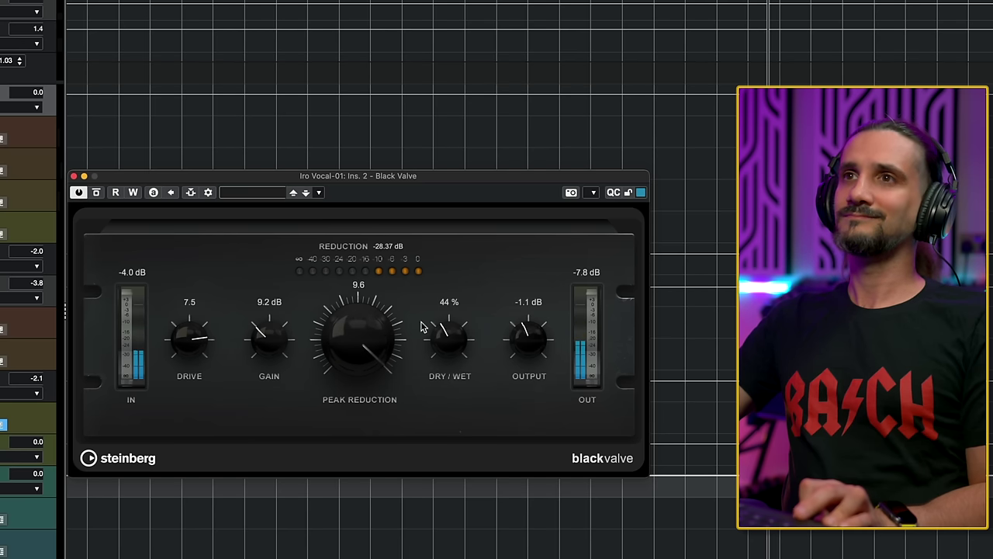
{"action": "scroll", "coordinate": [441, 329], "scroll_direction": "up", "scroll_amount": 2}
{"action": "scroll", "coordinate": [440, 330], "scroll_direction": "up", "scroll_amount": 1}
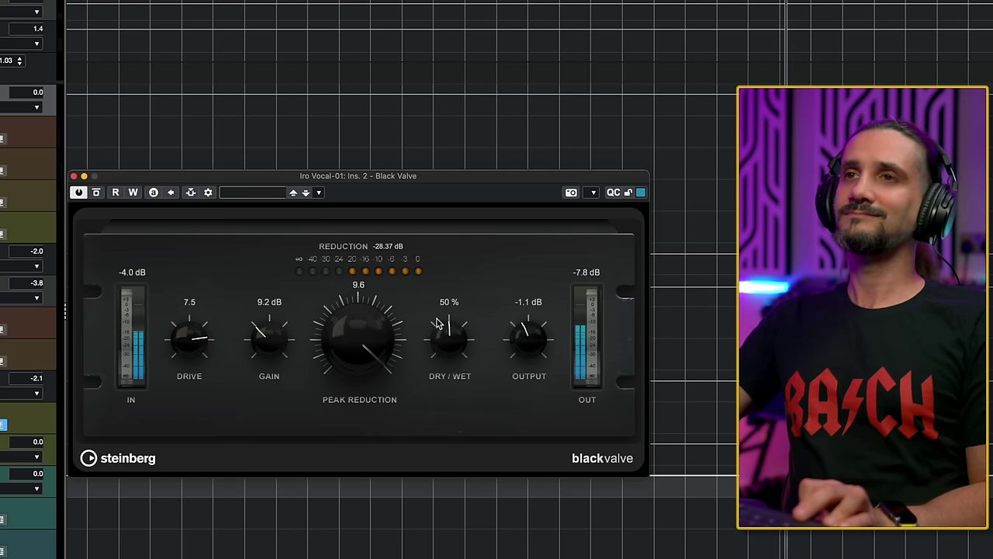
{"action": "left_click", "coordinate": [96, 193]}
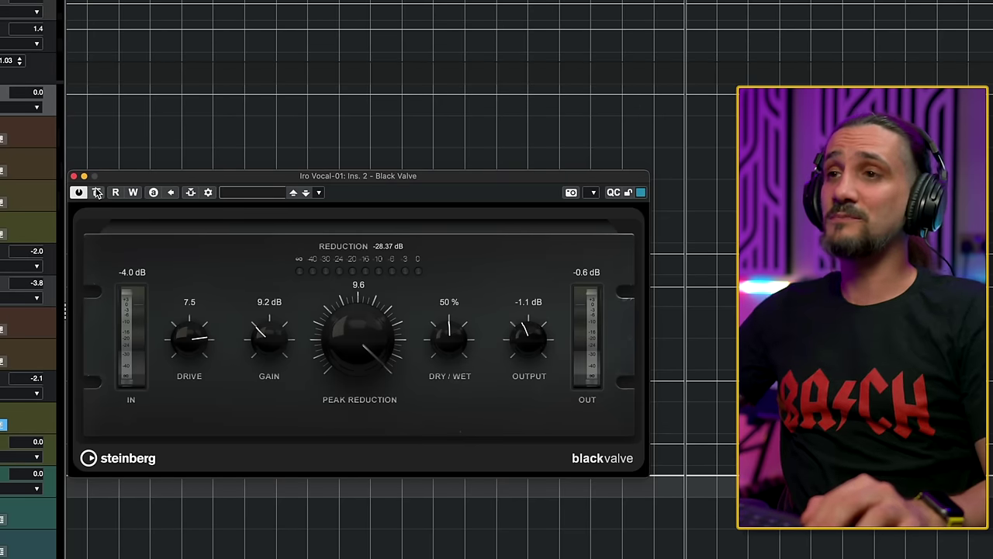
- Start playback and bypass the Black Valve to hear the uncompressed vocal
{"action": "key", "text": "space"}
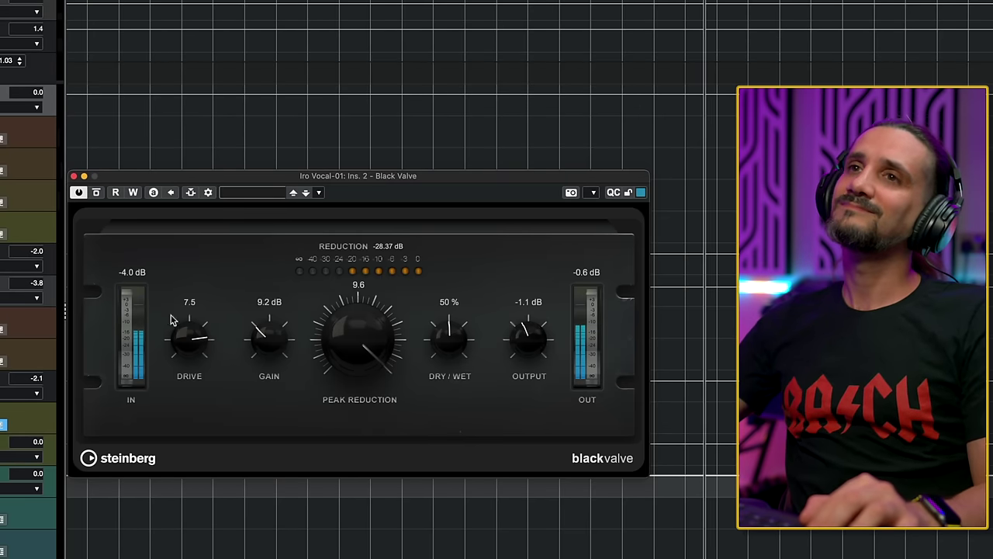
{"action": "scroll", "coordinate": [185, 322], "scroll_direction": "up", "scroll_amount": 10}
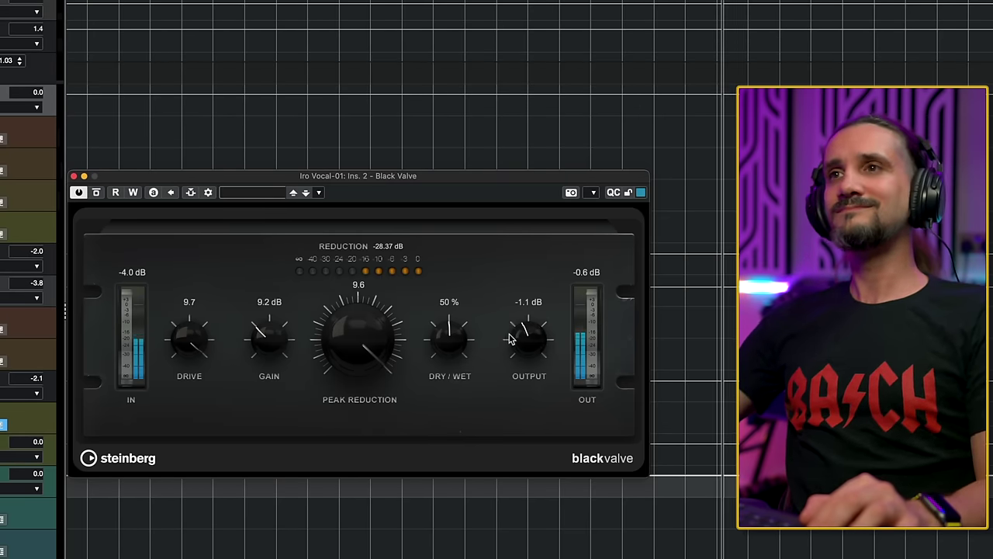
{"action": "left_click", "coordinate": [95, 192]}
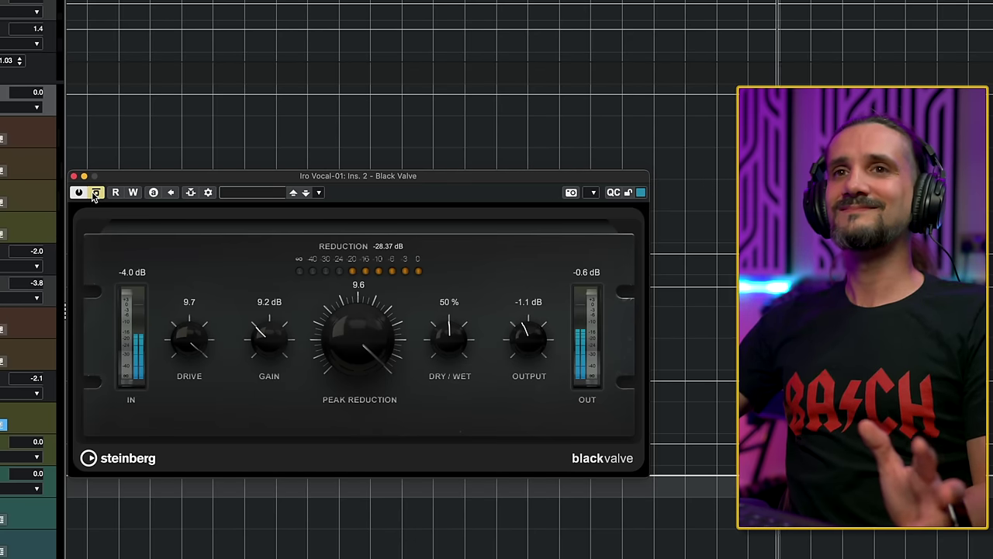
- Re-enable the Black Valve, trim its output to -2.0 dB, then bypass it again to compare
{"action": "left_click", "coordinate": [95, 192]}
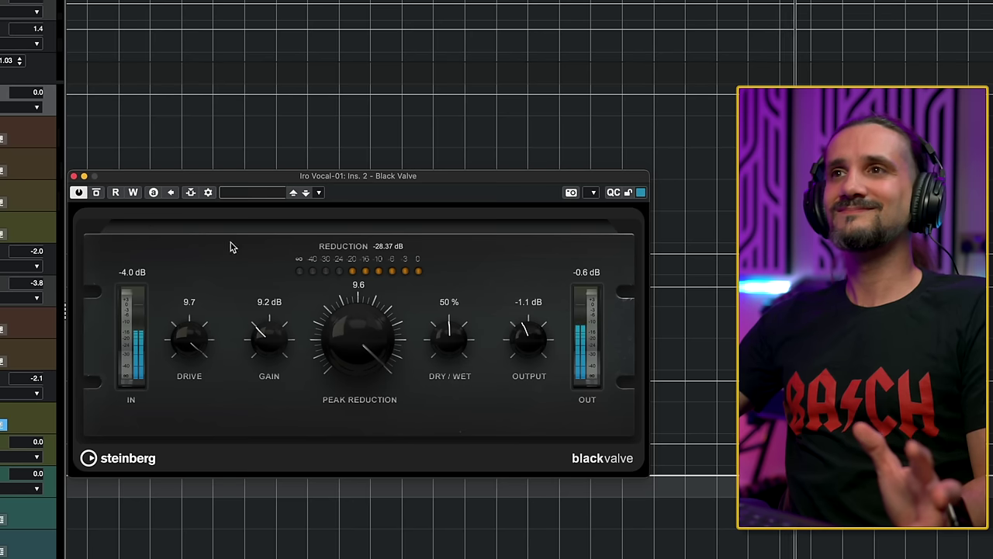
{"action": "left_click_drag", "start_coordinate": [535, 341], "coordinate": [525, 336]}
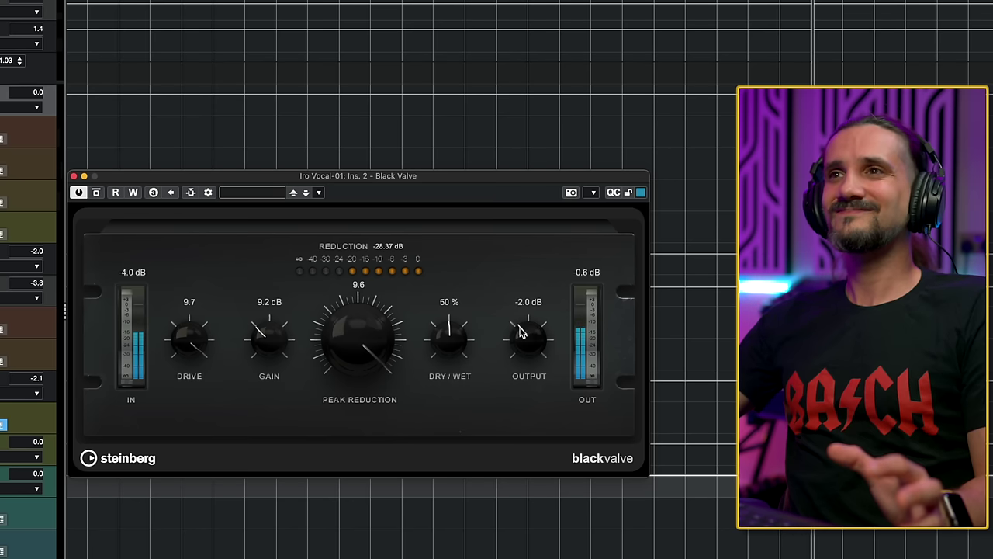
{"action": "left_click", "coordinate": [95, 192]}
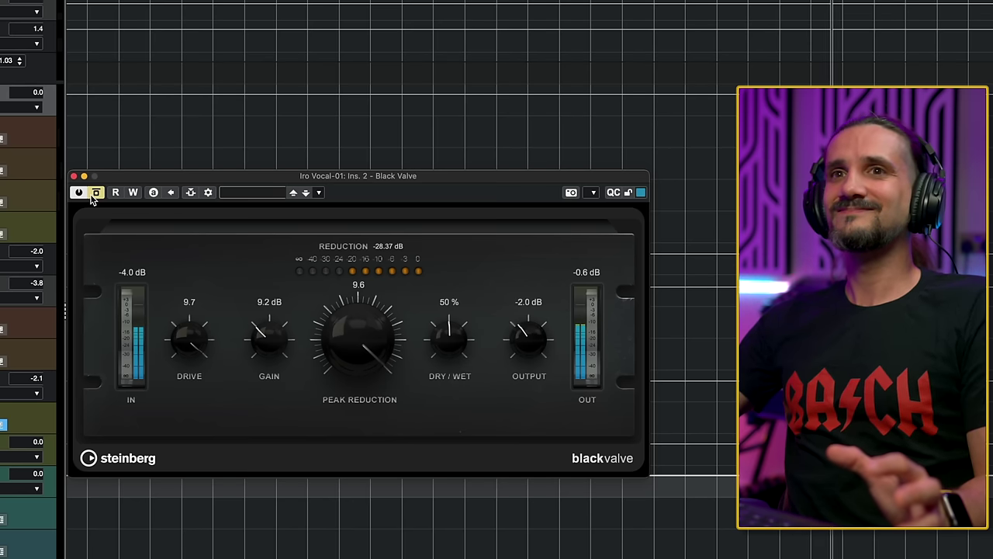